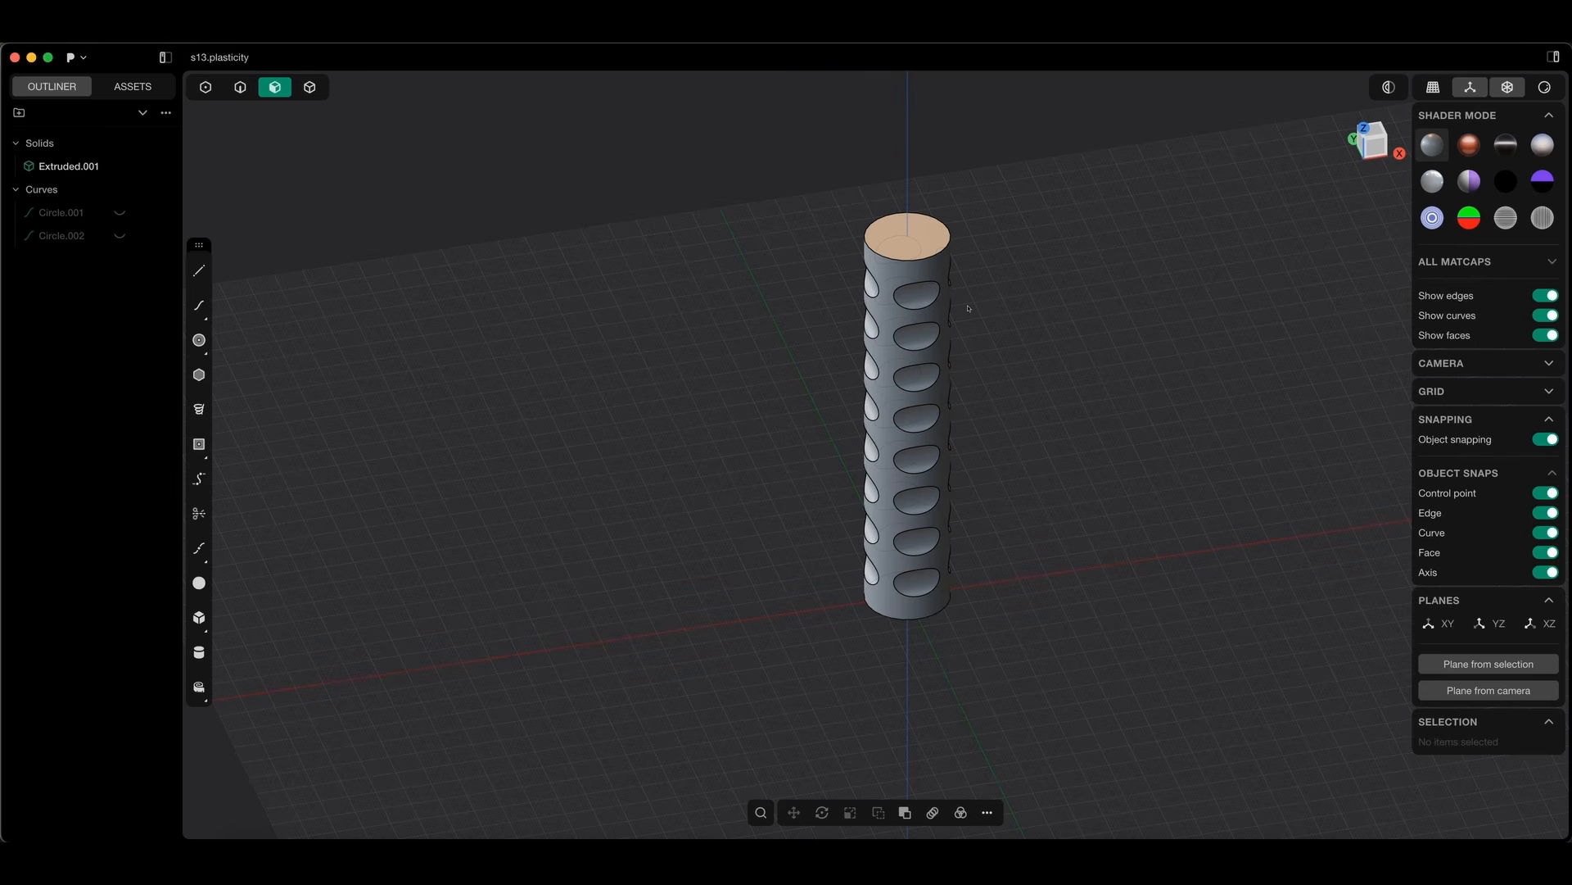
# - Start a new empty document
pyautogui.click(1024, 263)
pyautogui.click(738, 471)
pyautogui.press('super+n')
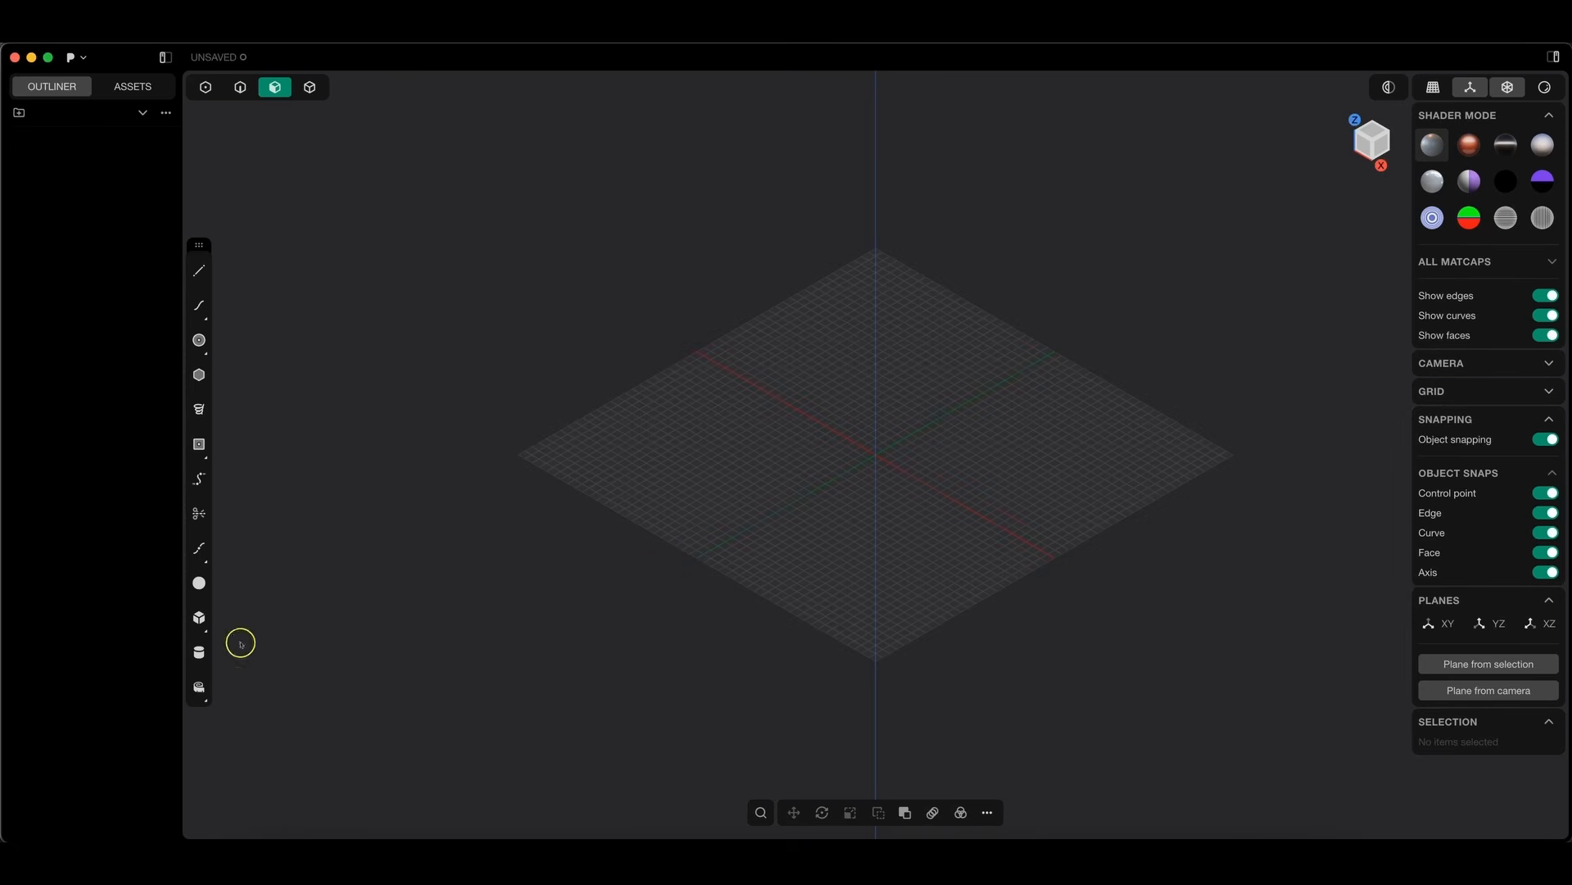
# - Create a vertical cylinder centred at the origin with a 15 mm radius and 150 mm height
pyautogui.click(199, 653)
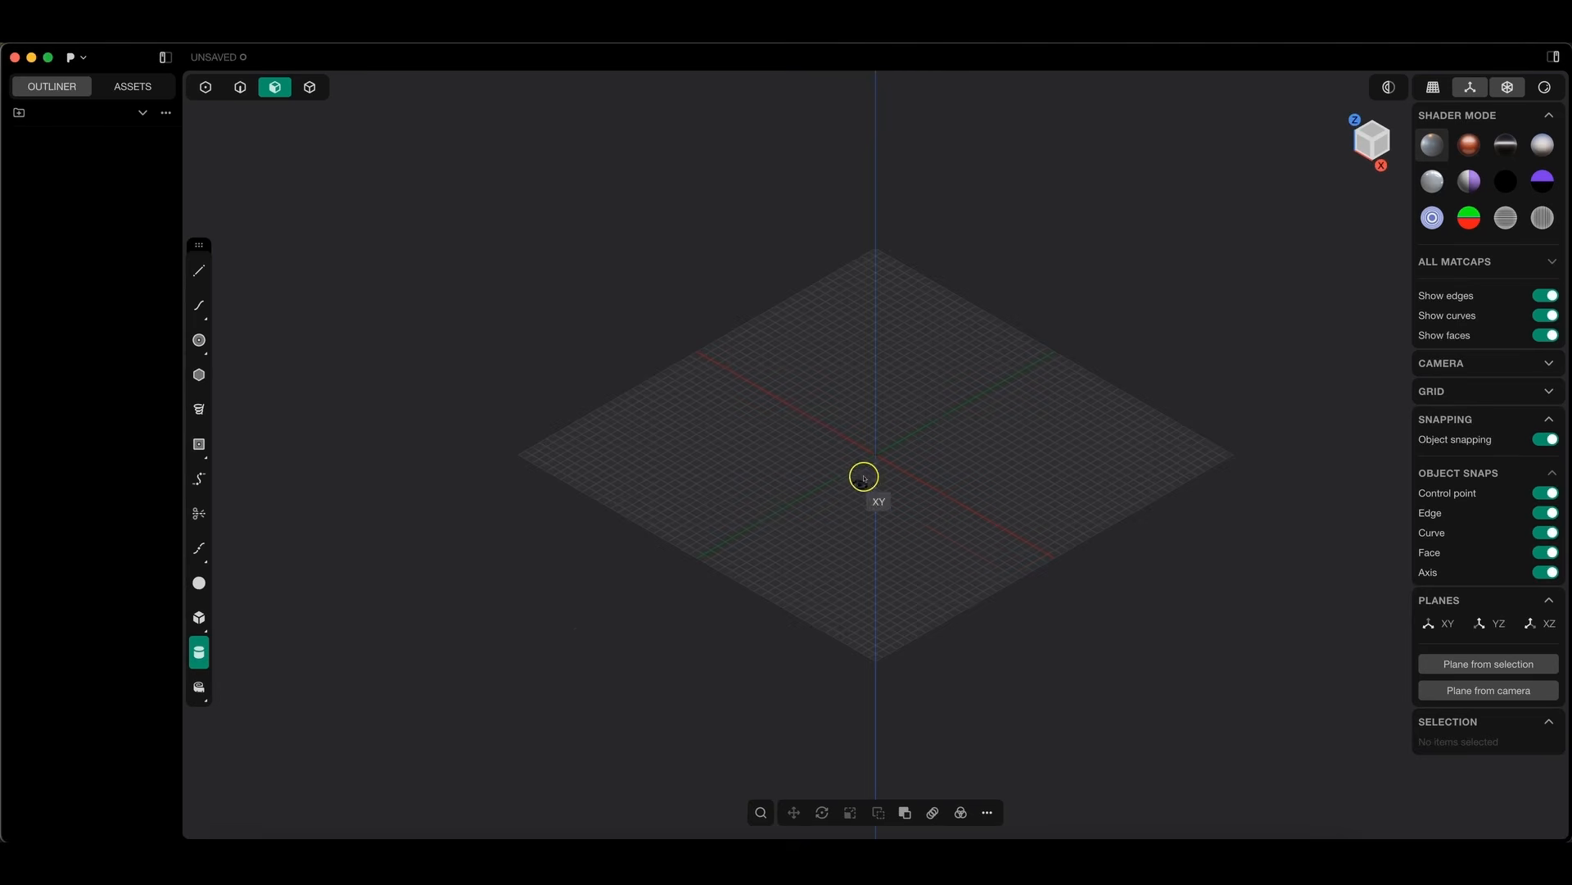
pyautogui.click(877, 456)
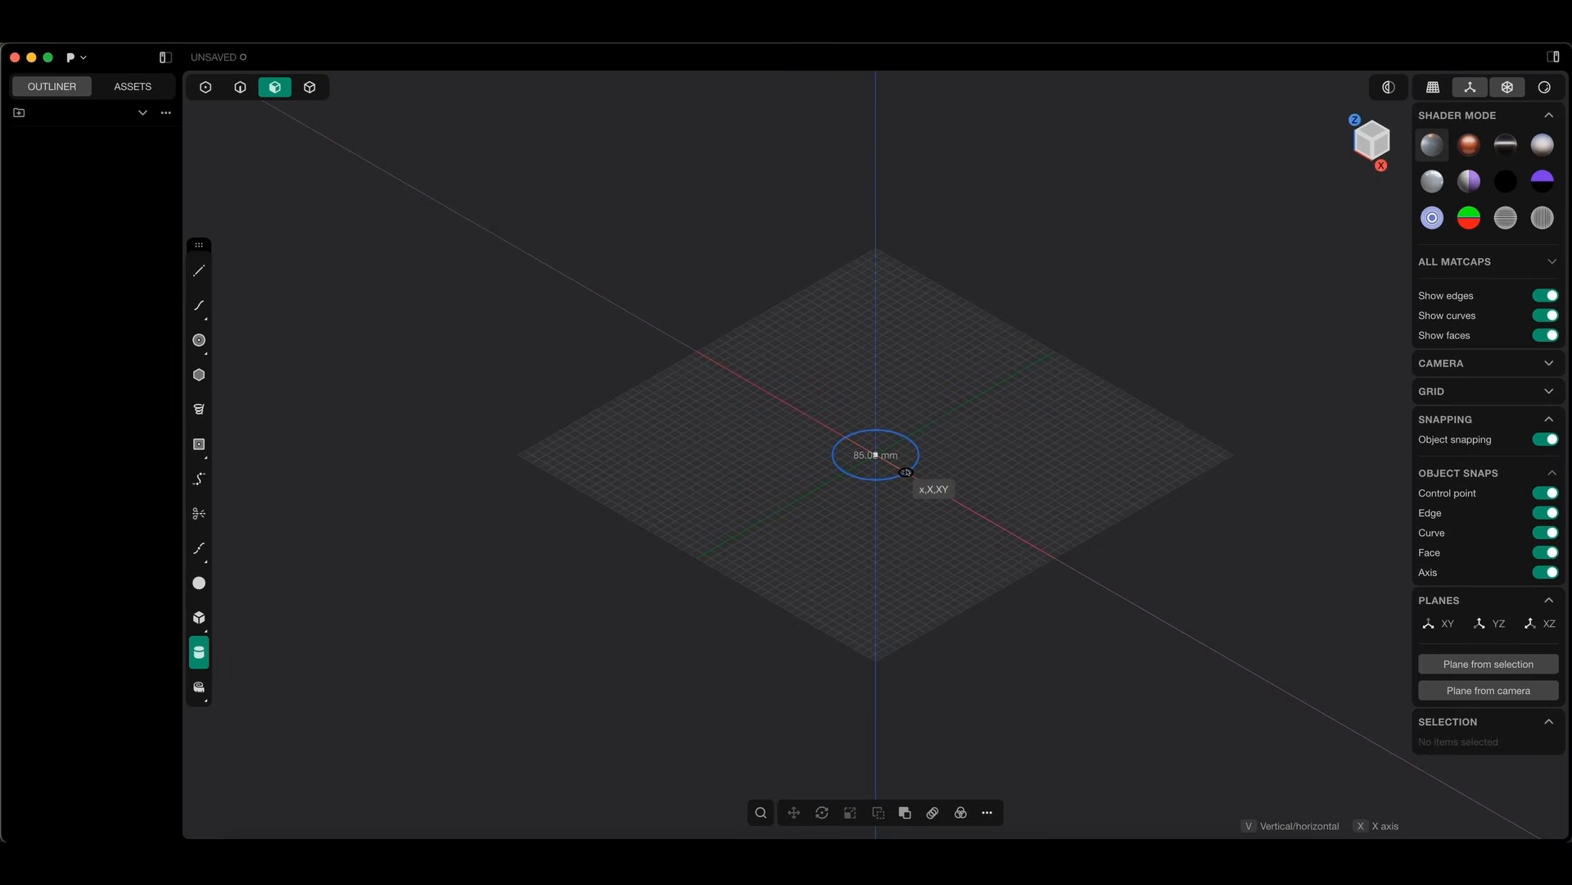
pyautogui.press('Tab')
pyautogui.write('15')
pyautogui.press('Return')
pyautogui.write('150')
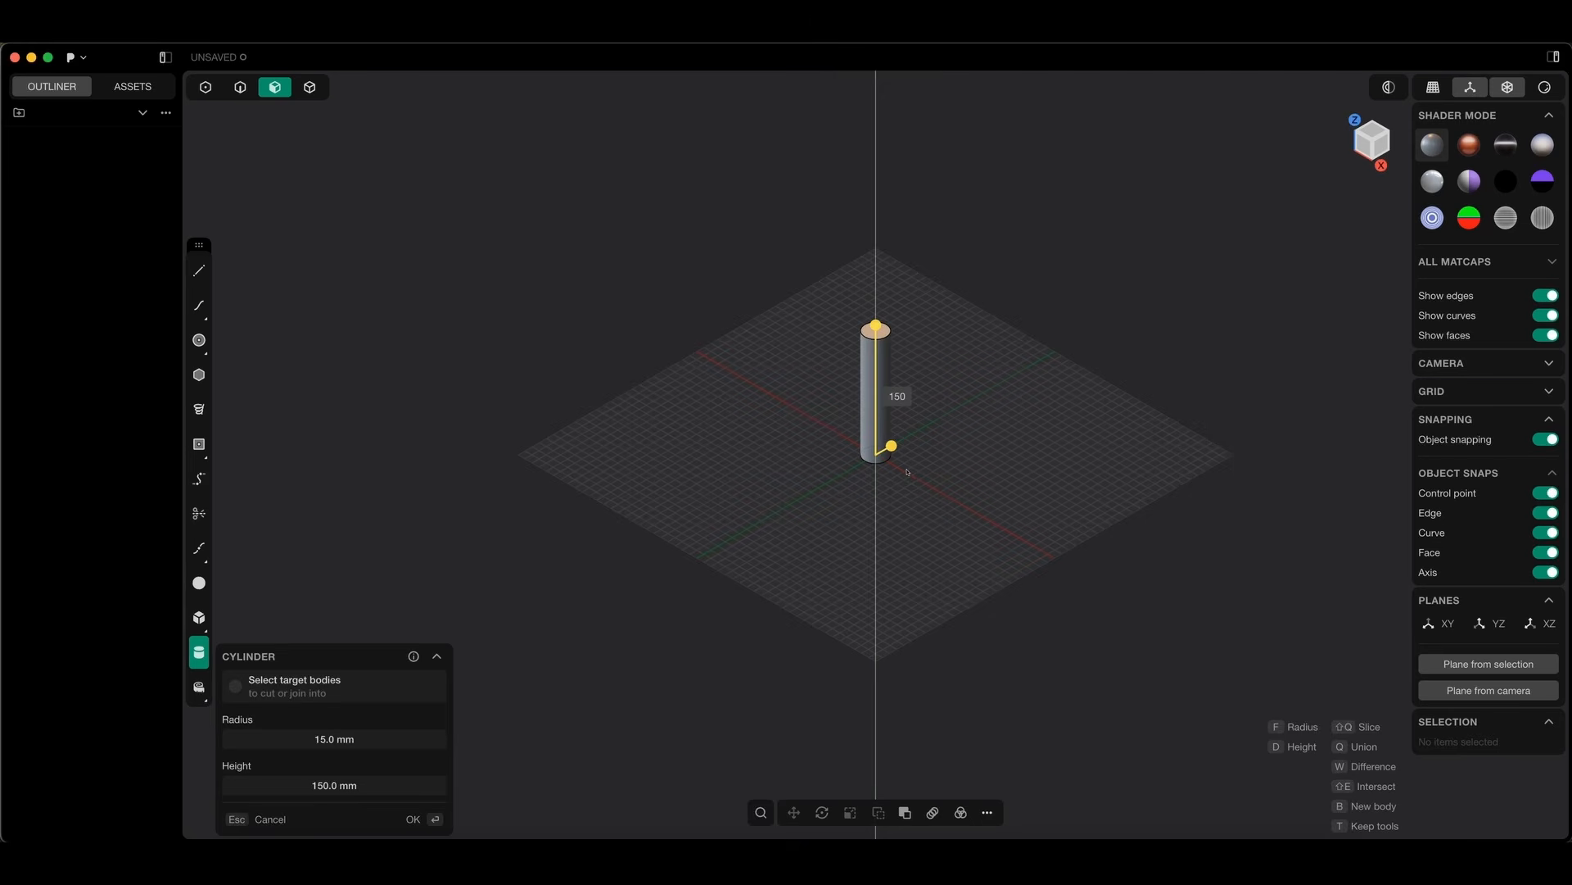
pyautogui.press('Return')
pyautogui.press('Return')
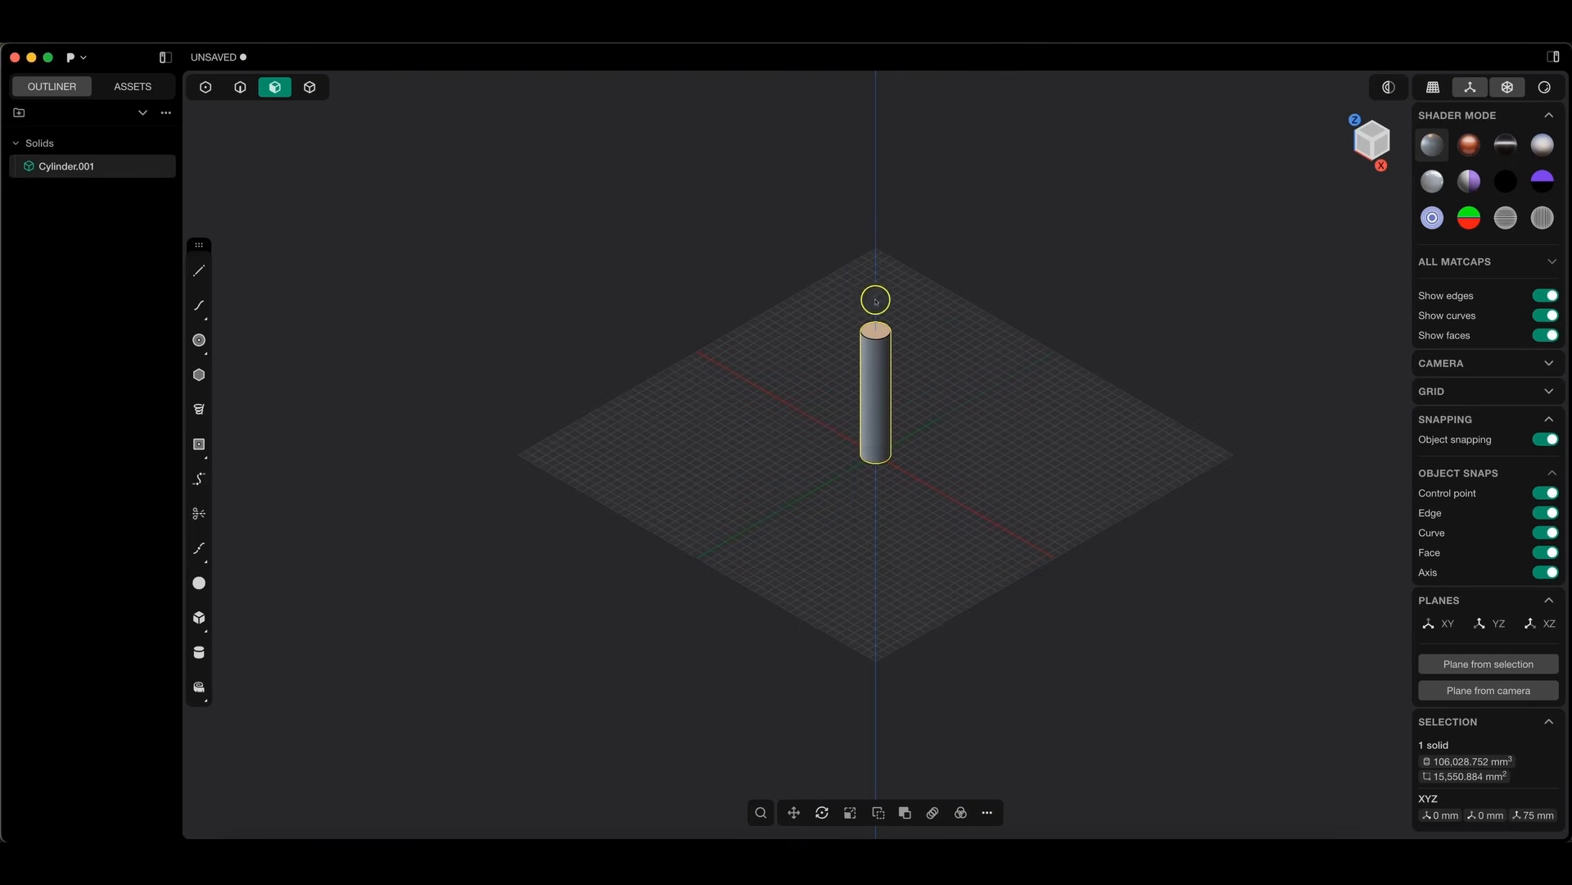
# - From the front view, create a horizontal cylinder with 7.5 mm radius and 50 mm height at the tall cylinder's base centre
pyautogui.click(1361, 147)
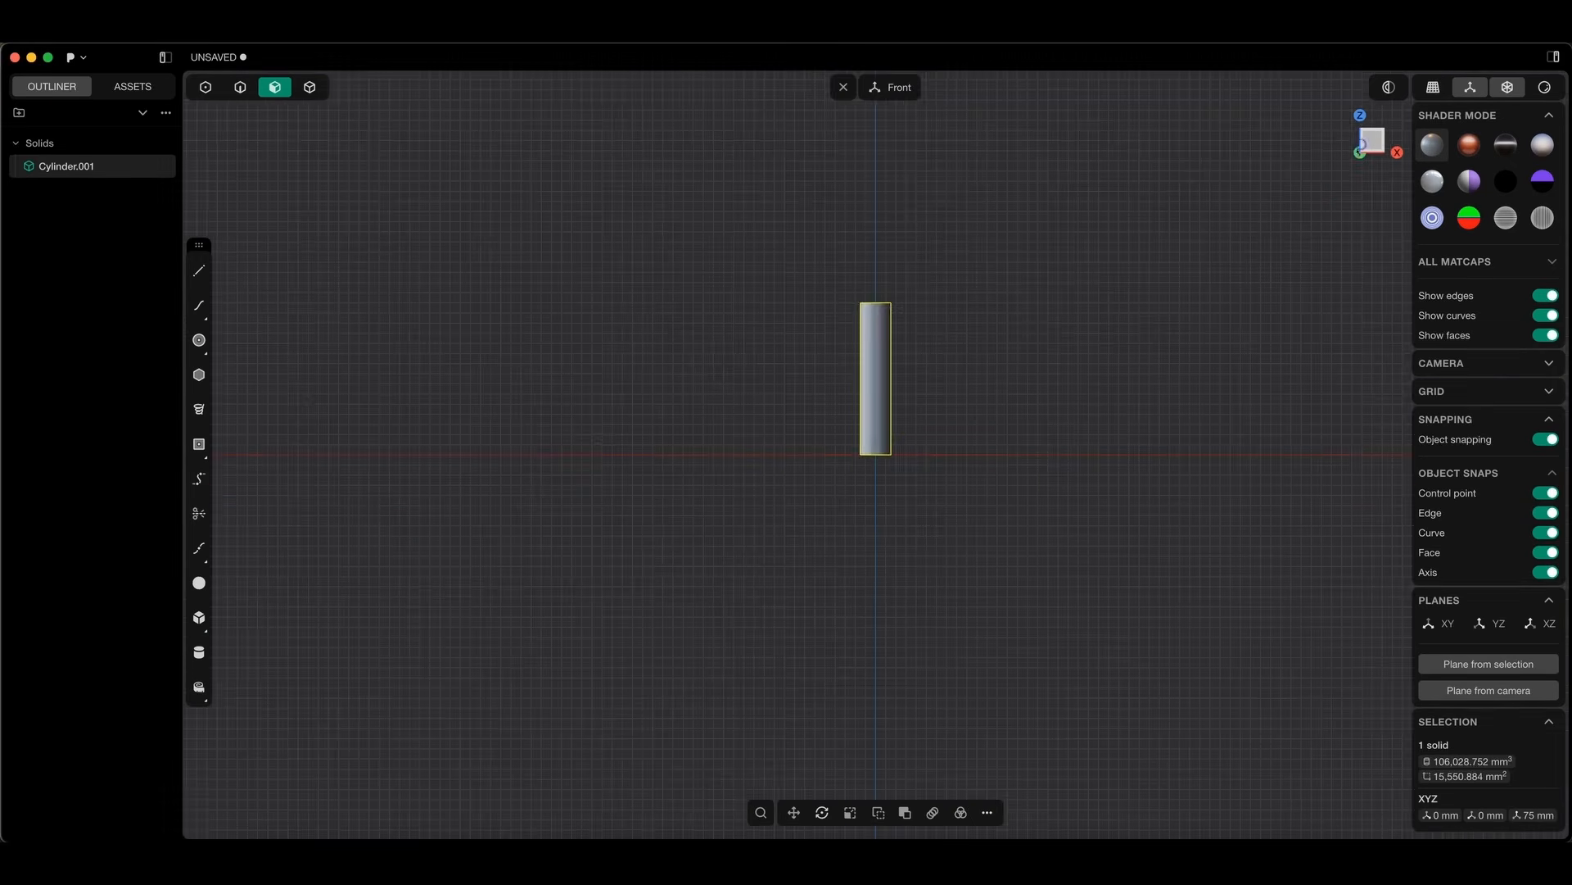
pyautogui.click(551, 244)
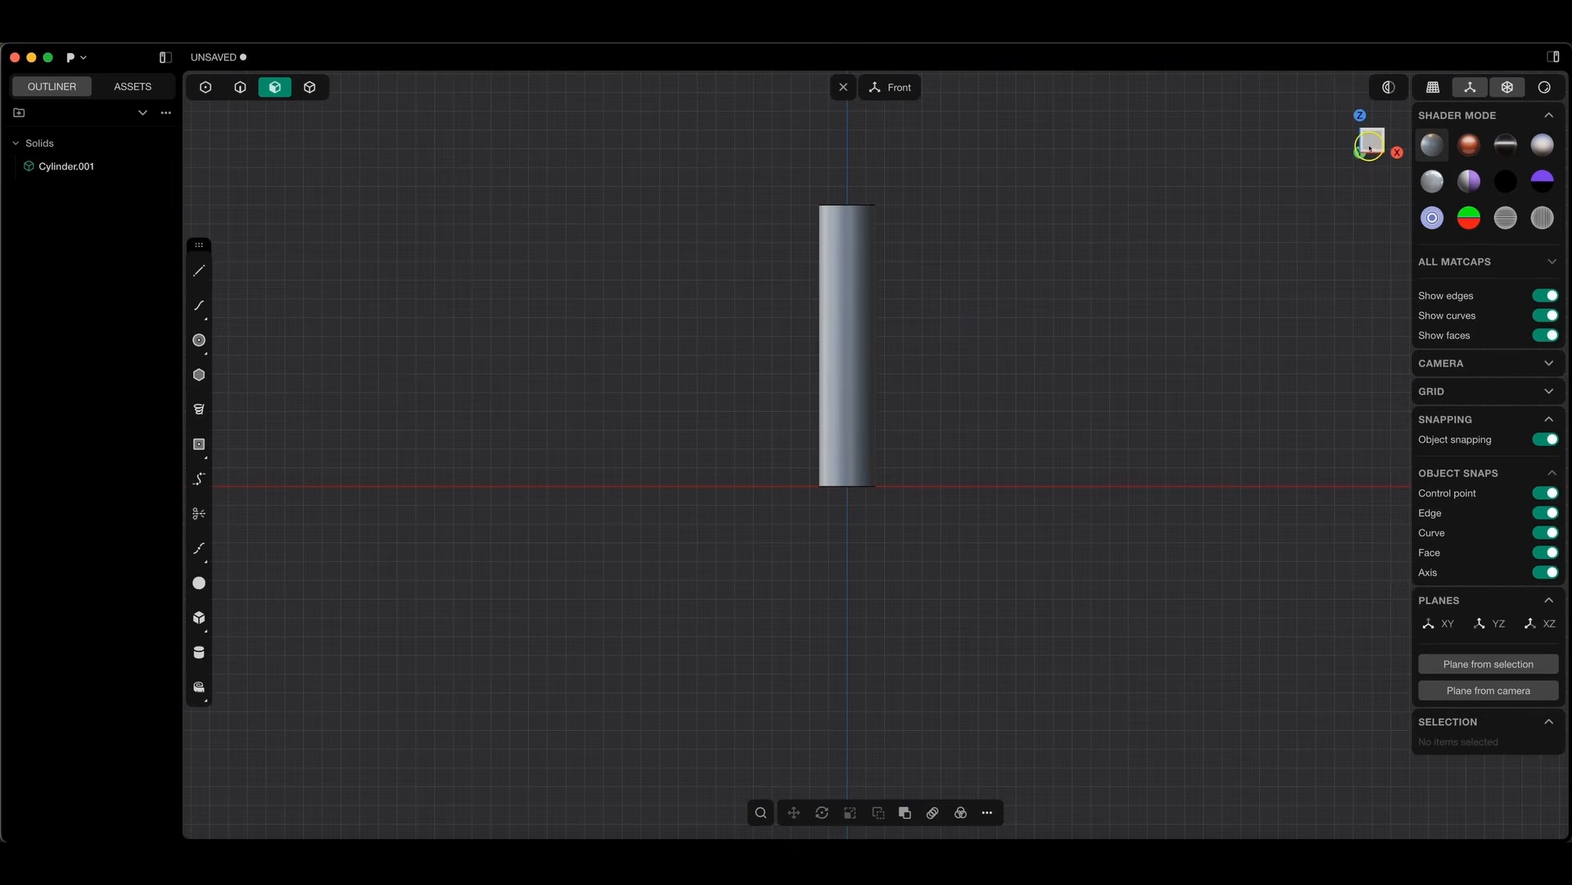
pyautogui.click(198, 650)
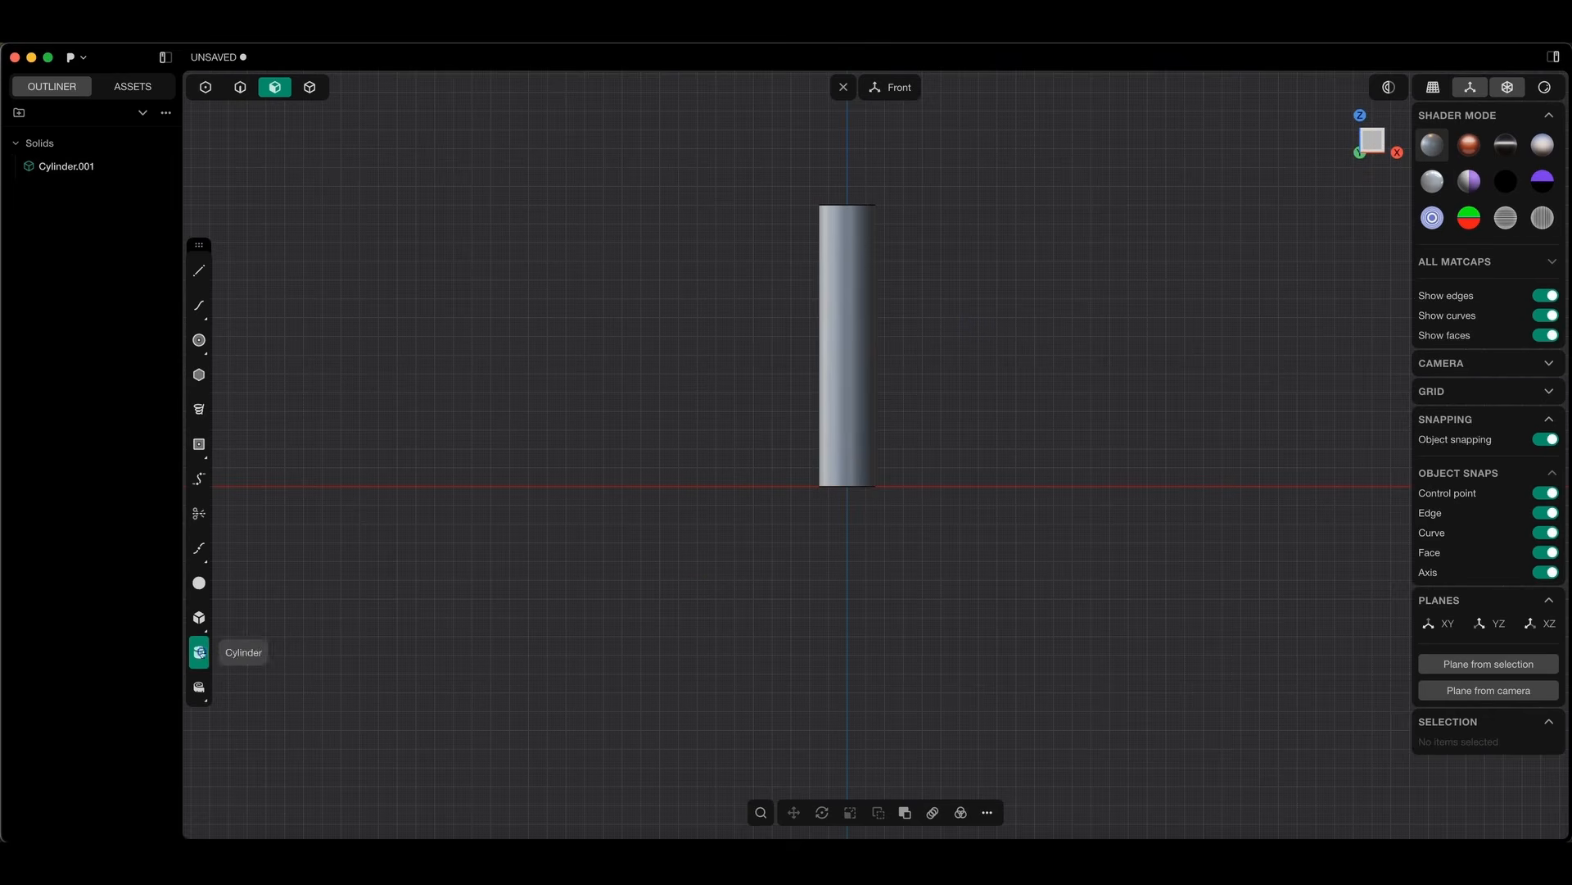
pyautogui.click(848, 488)
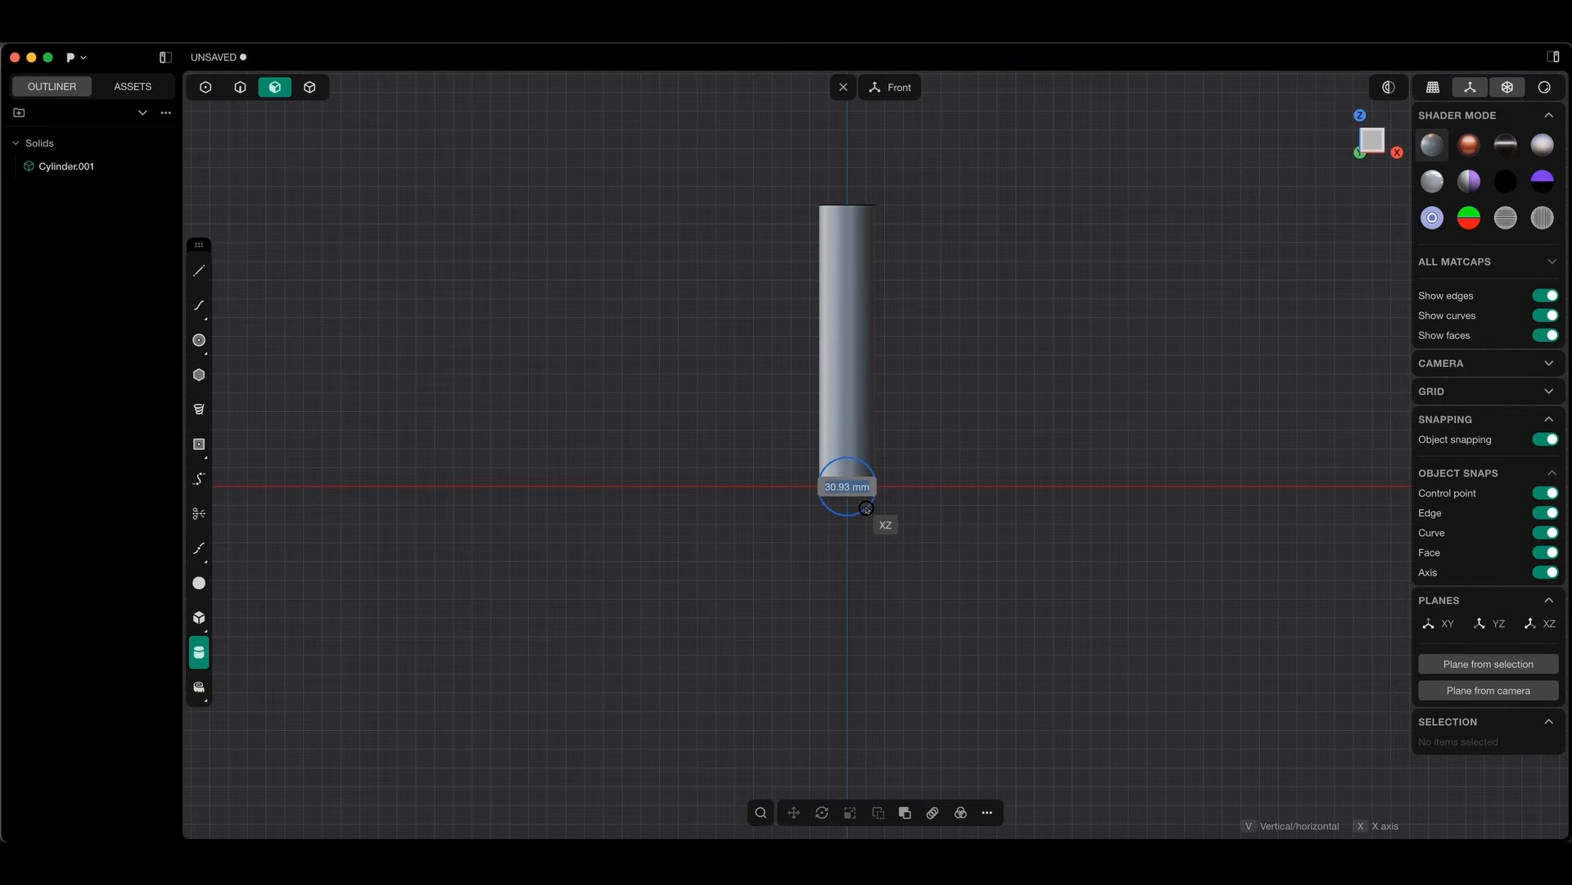
pyautogui.write('15')
pyautogui.press('Return')
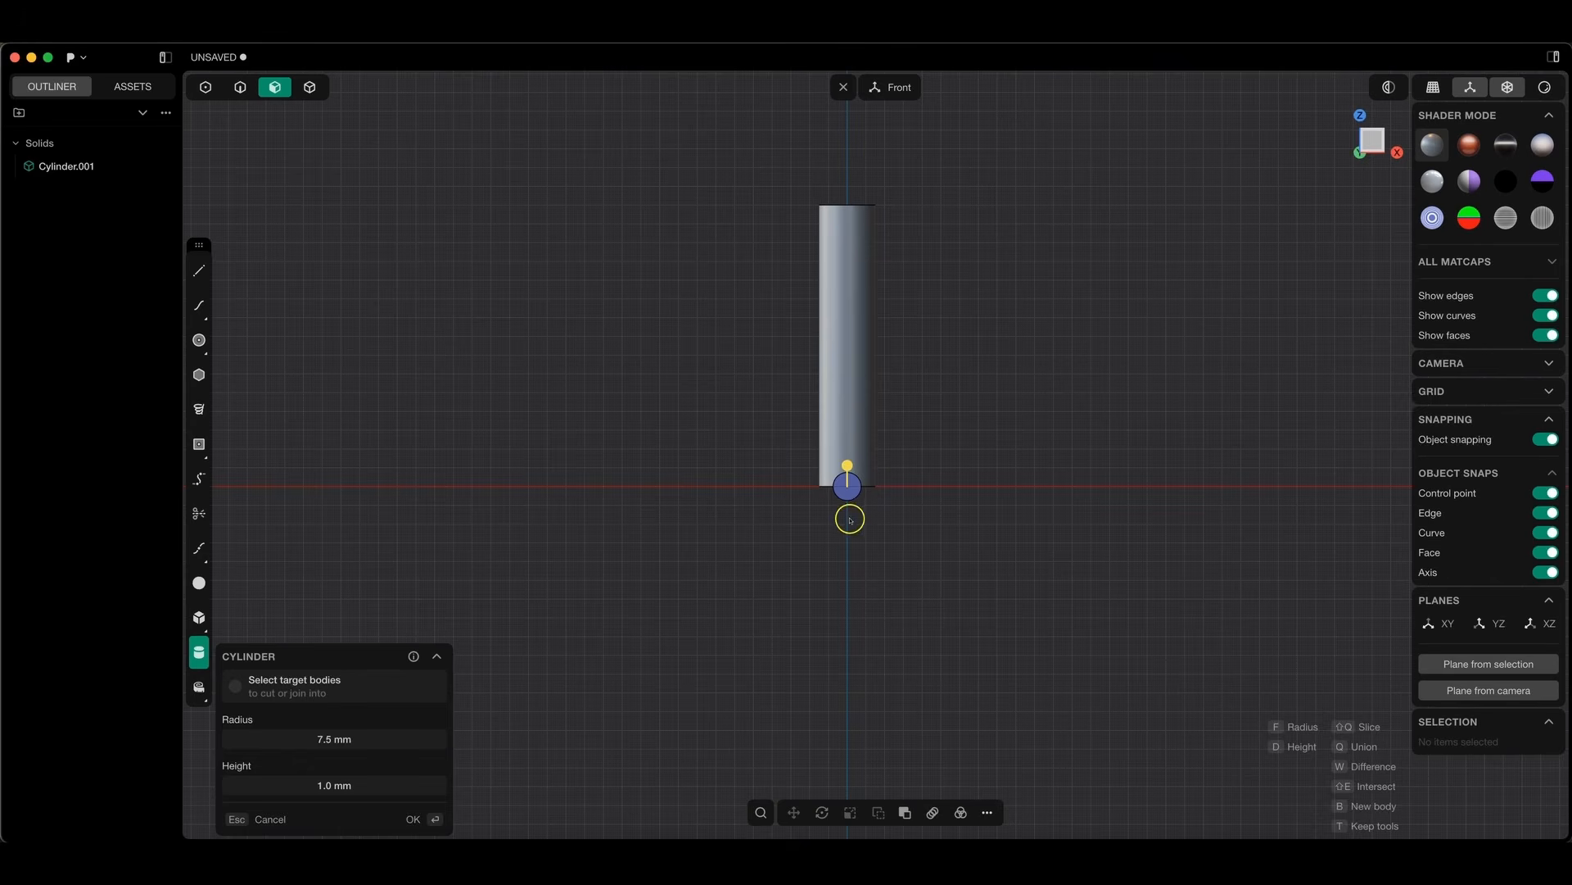
pyautogui.moveTo(907, 532); pyautogui.dragTo(797, 587, button='middle')
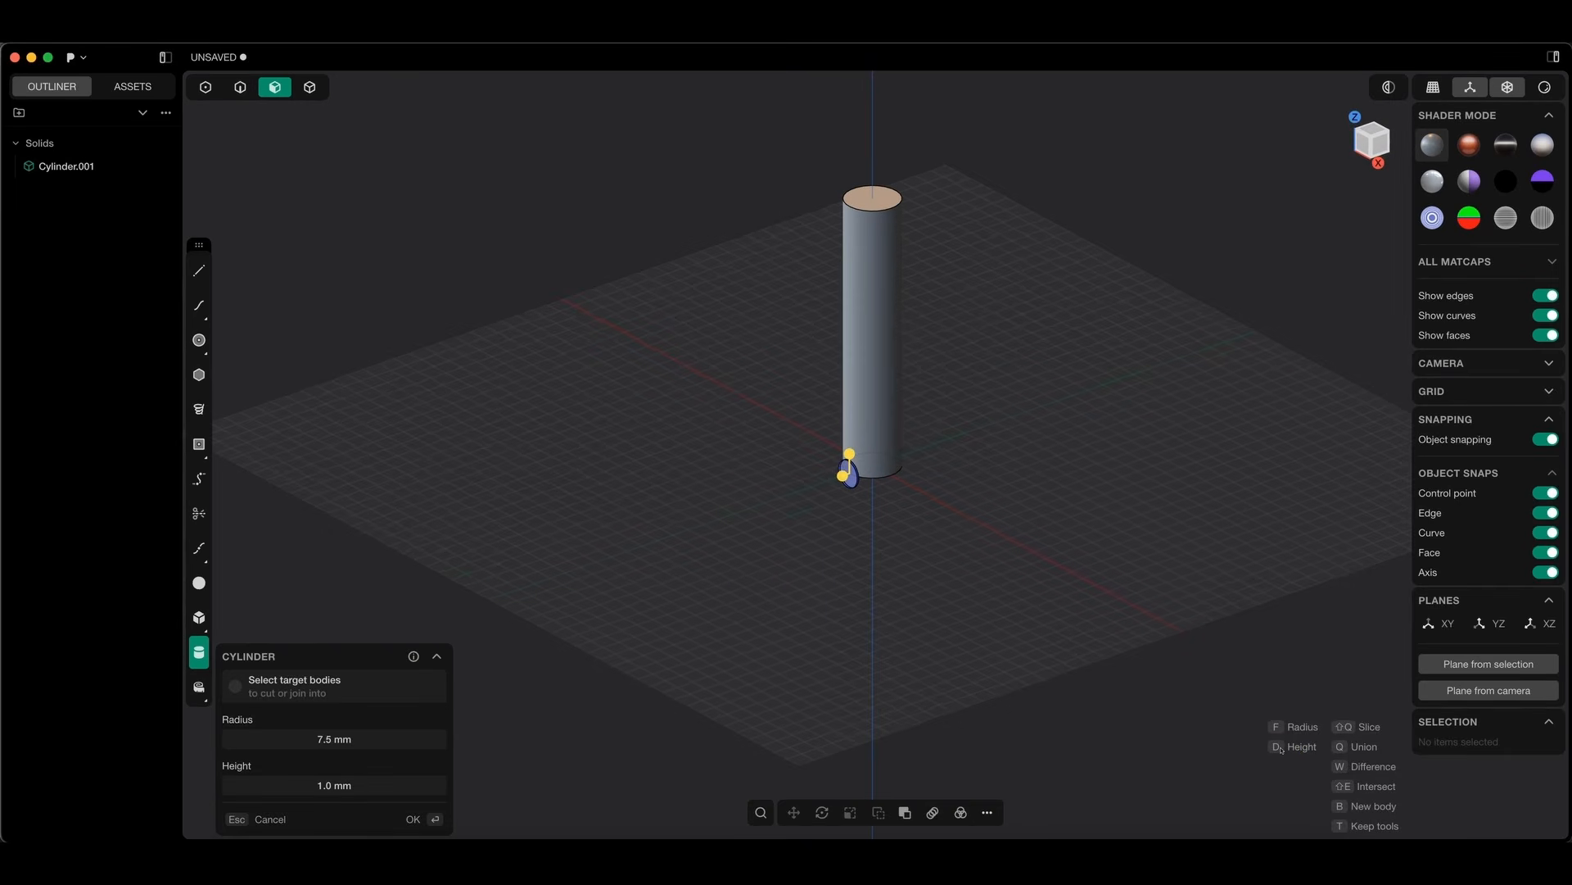
pyautogui.press('Return')
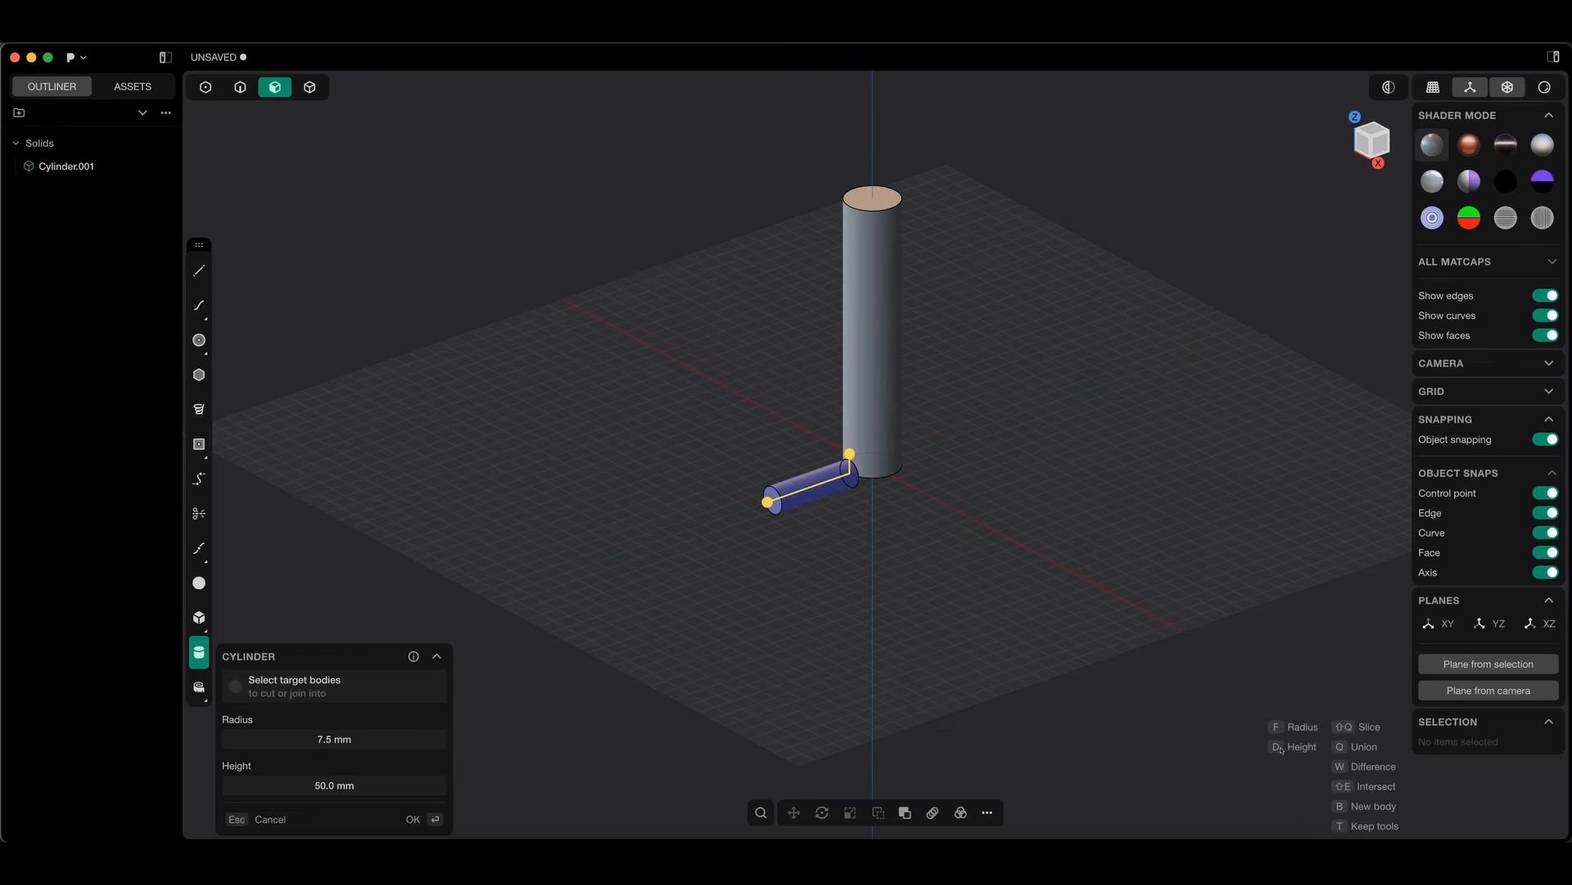
pyautogui.press('Return')
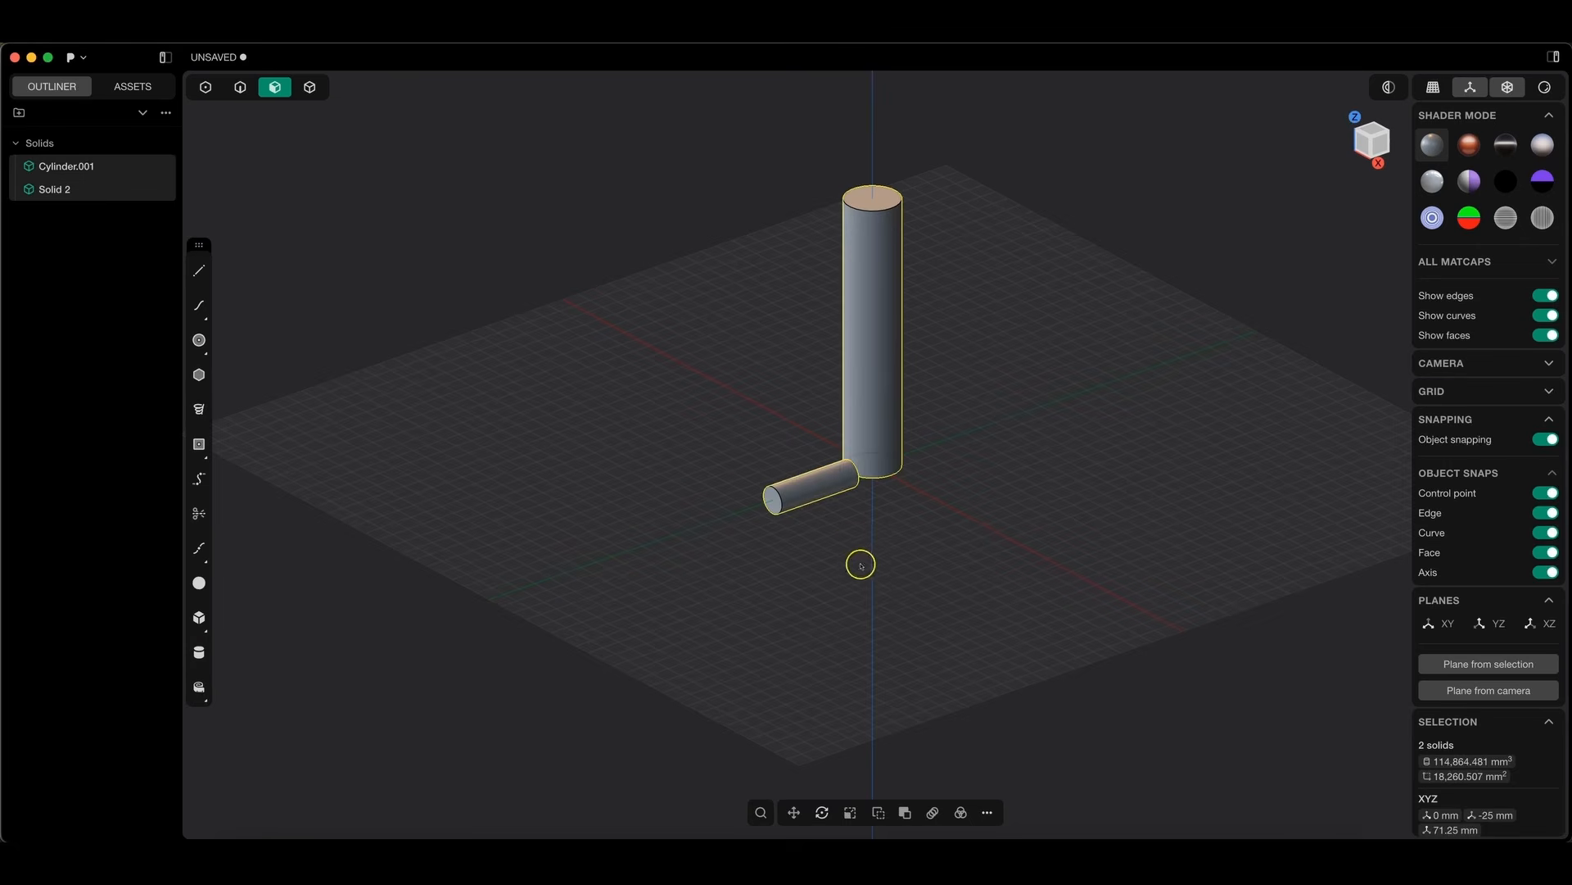
# - Move the small cylinder 20 mm along X and 15 mm along Z
pyautogui.click(803, 487)
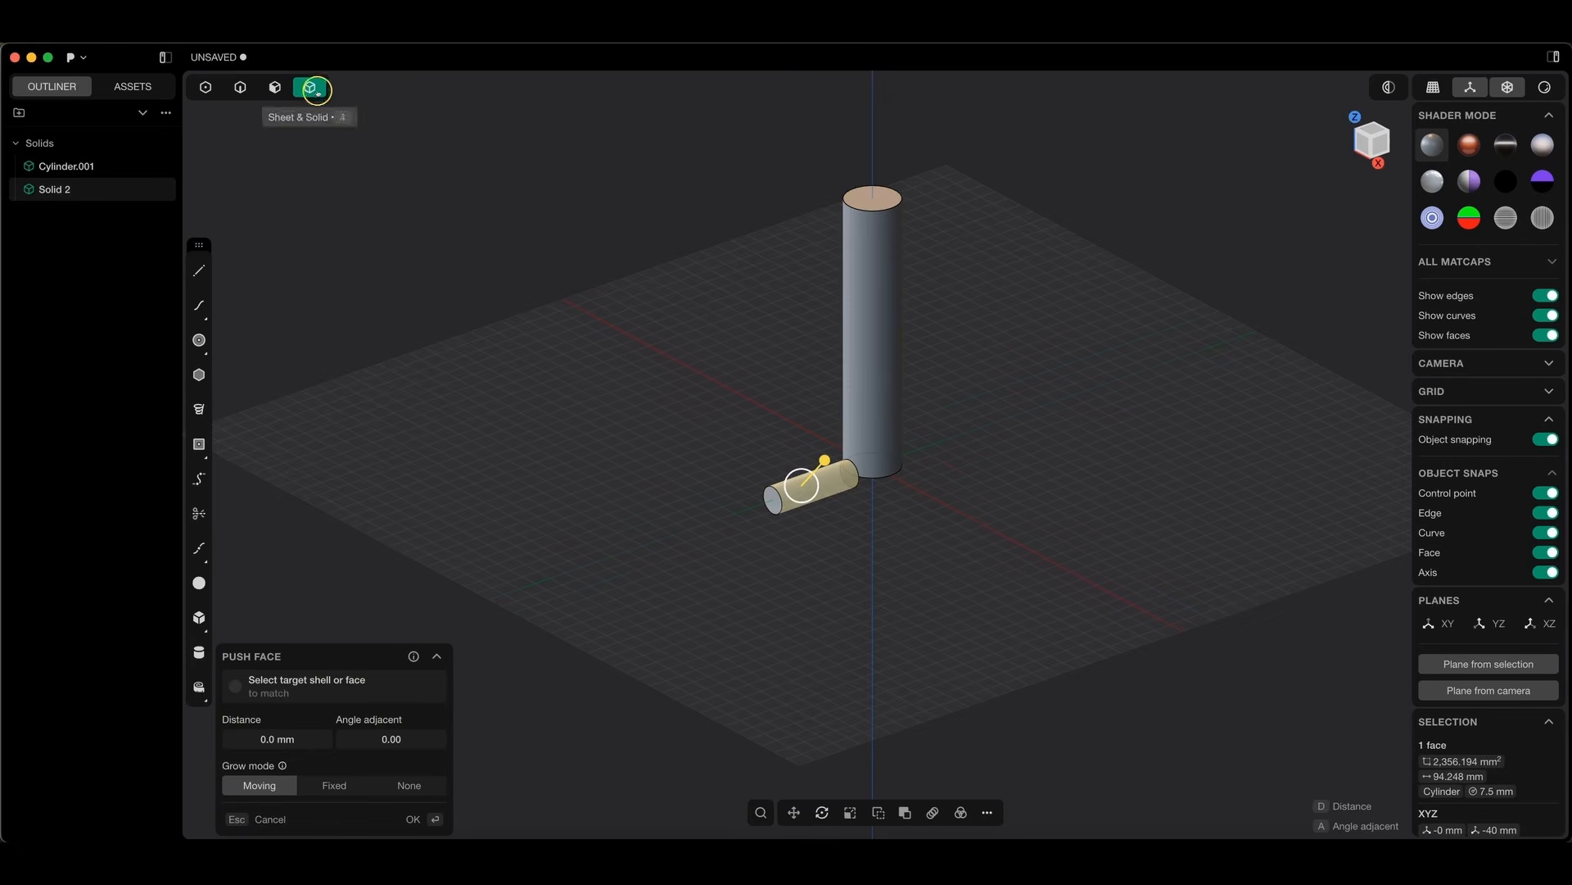
pyautogui.click(310, 87)
pyautogui.click(812, 497)
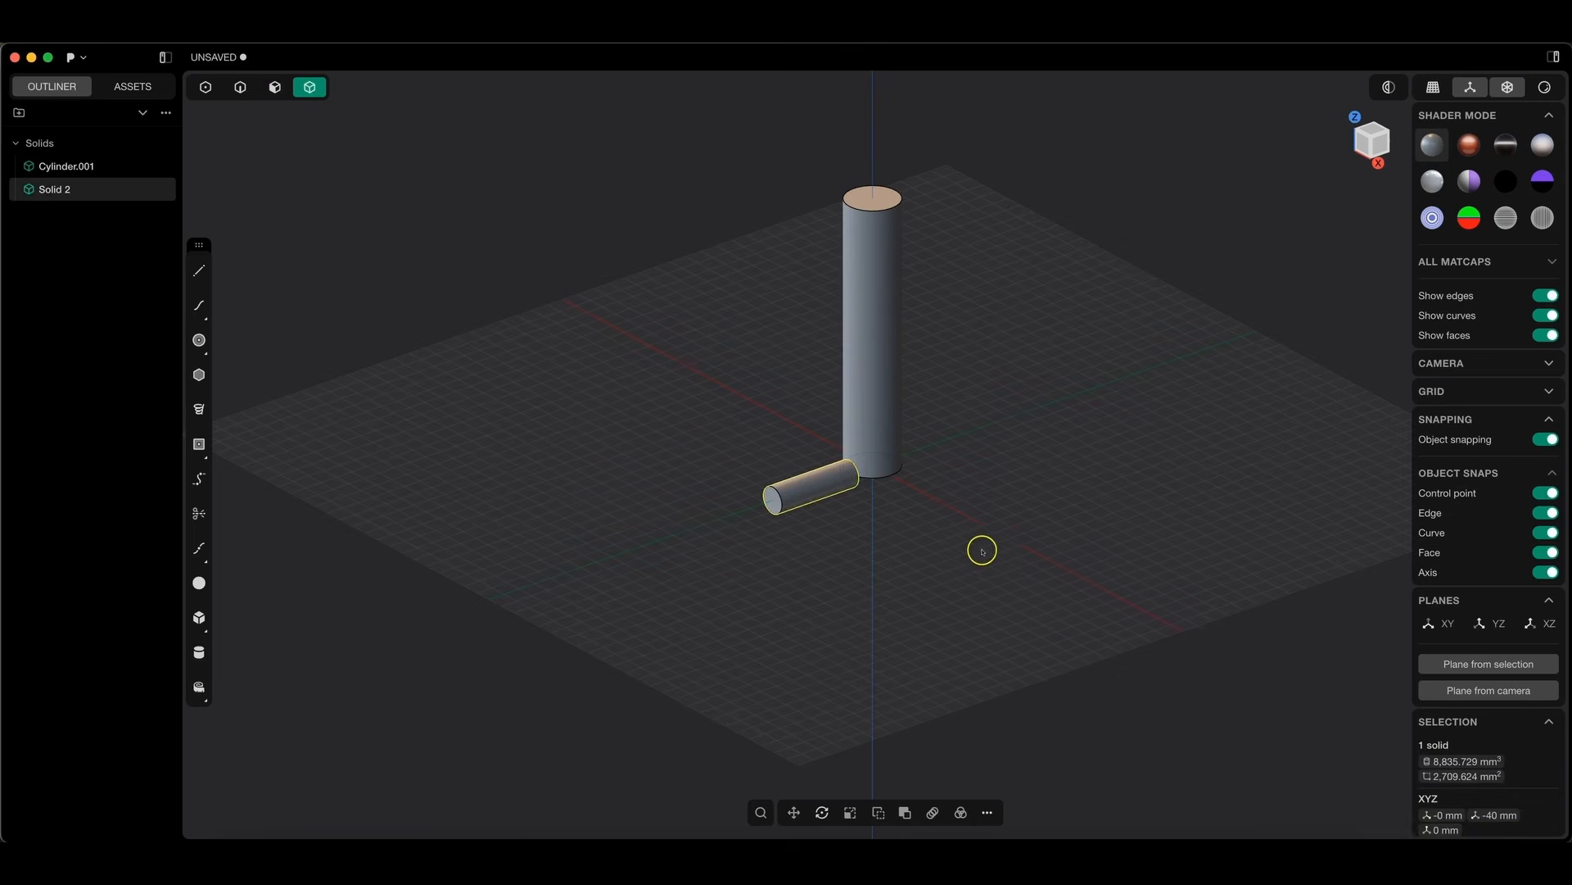
pyautogui.click(1363, 145)
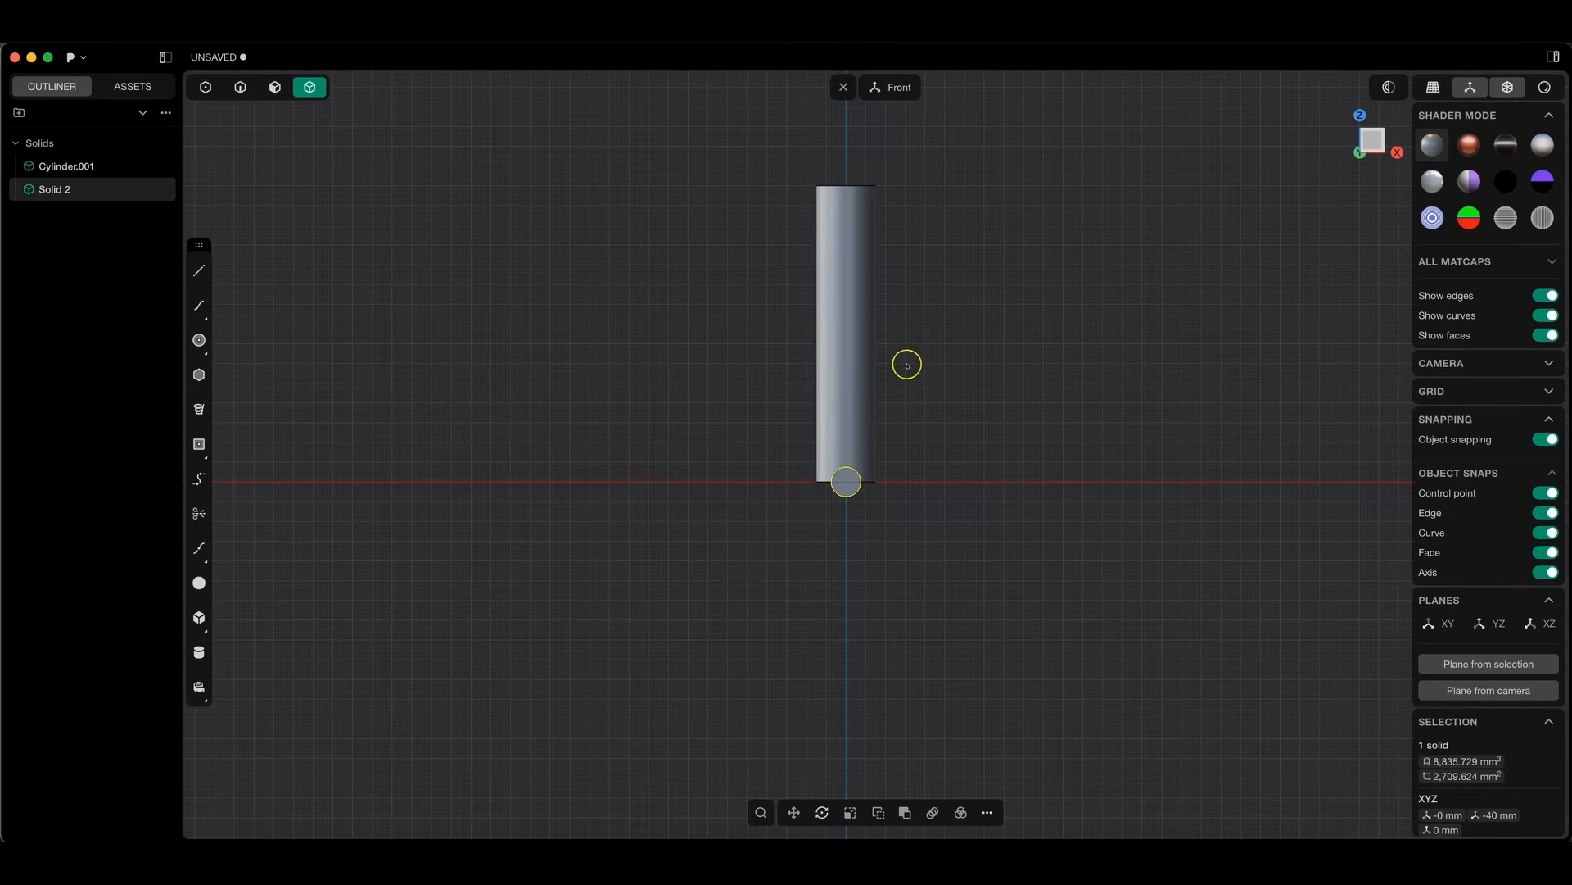
pyautogui.click(793, 813)
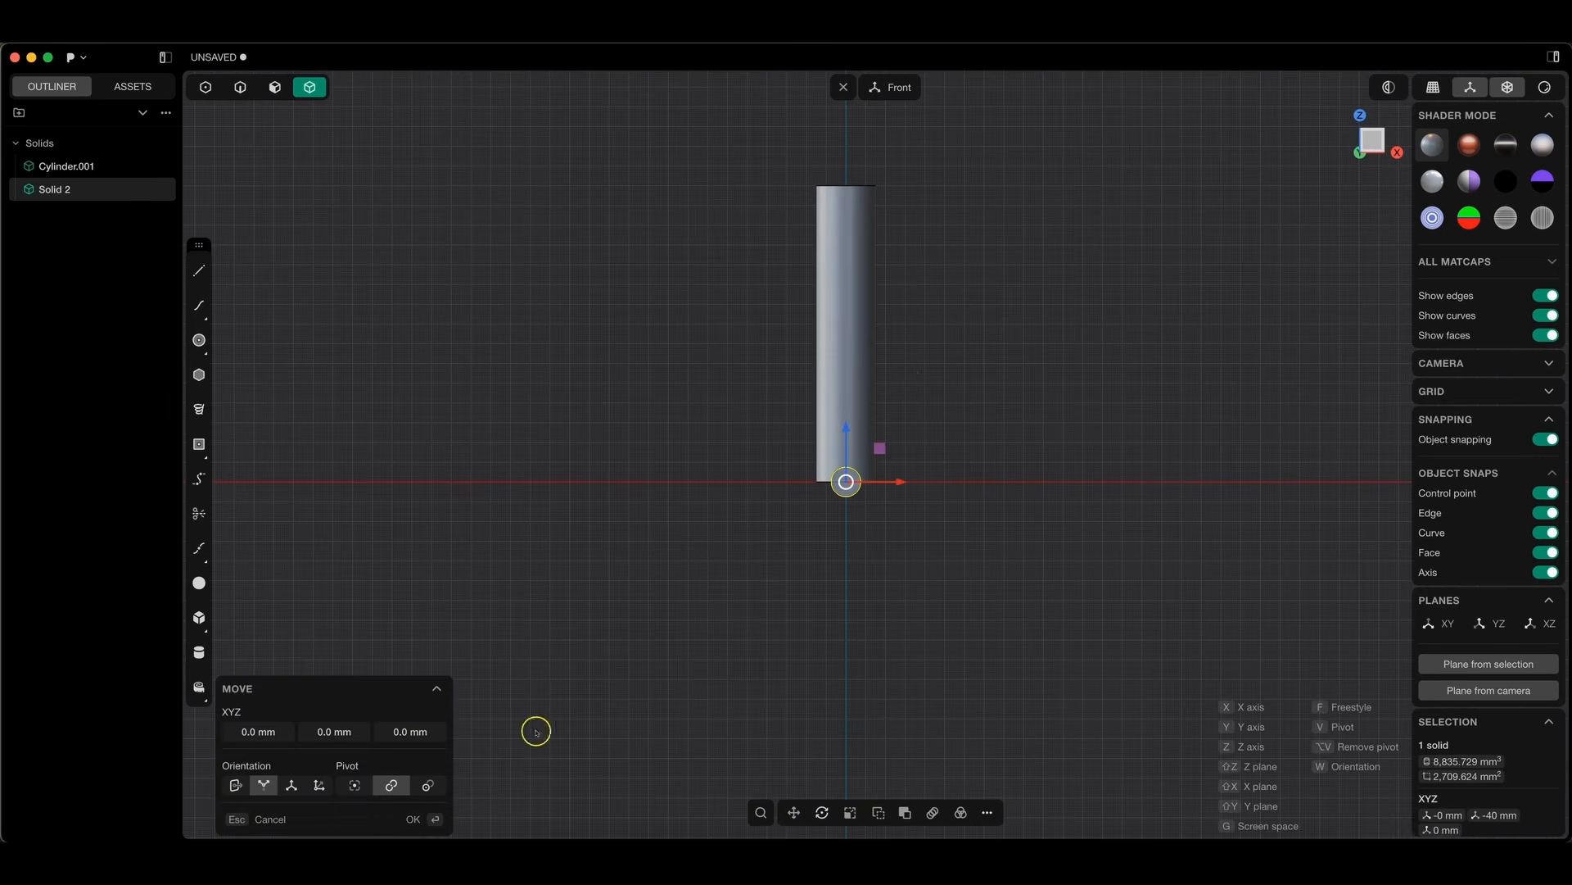
pyautogui.click(251, 731)
pyautogui.write('20')
pyautogui.press('Tab')
pyautogui.press('Tab')
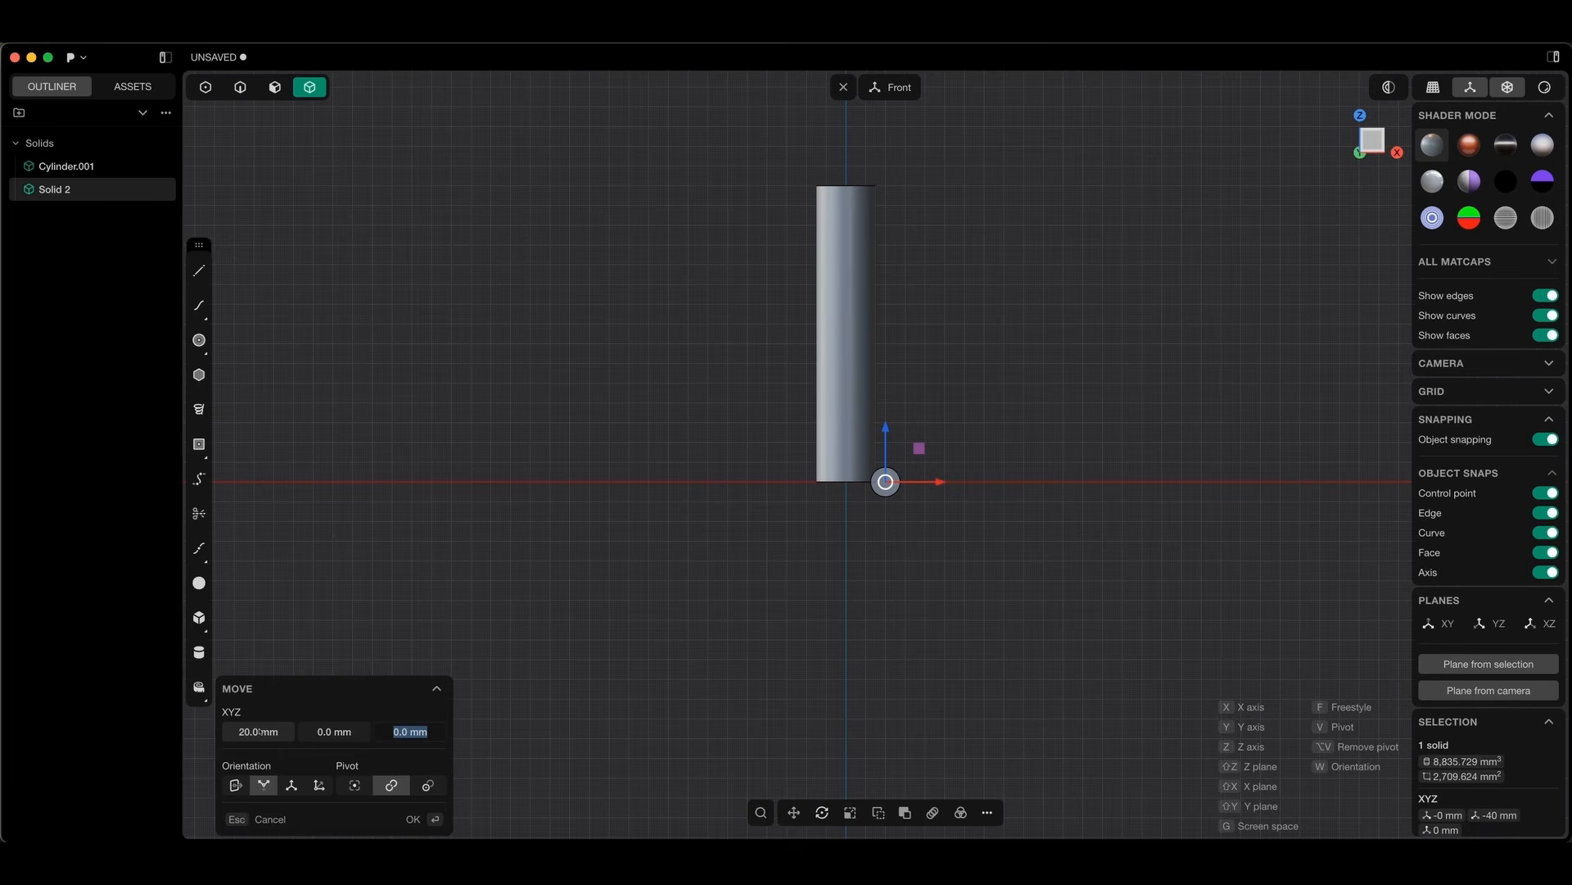
pyautogui.press('Tab')
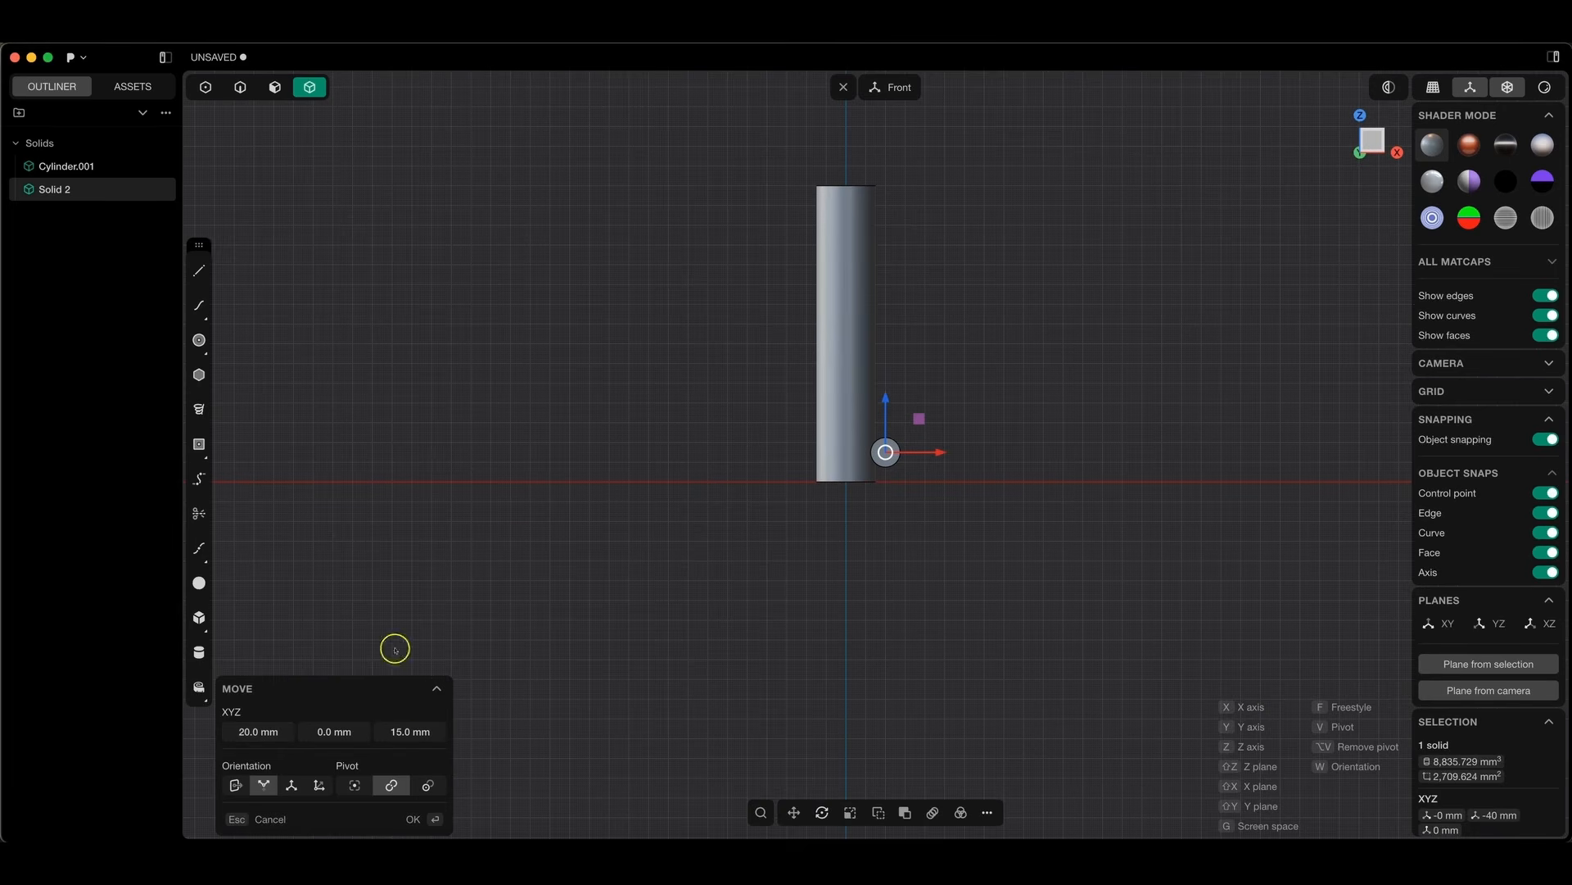
pyautogui.click(414, 818)
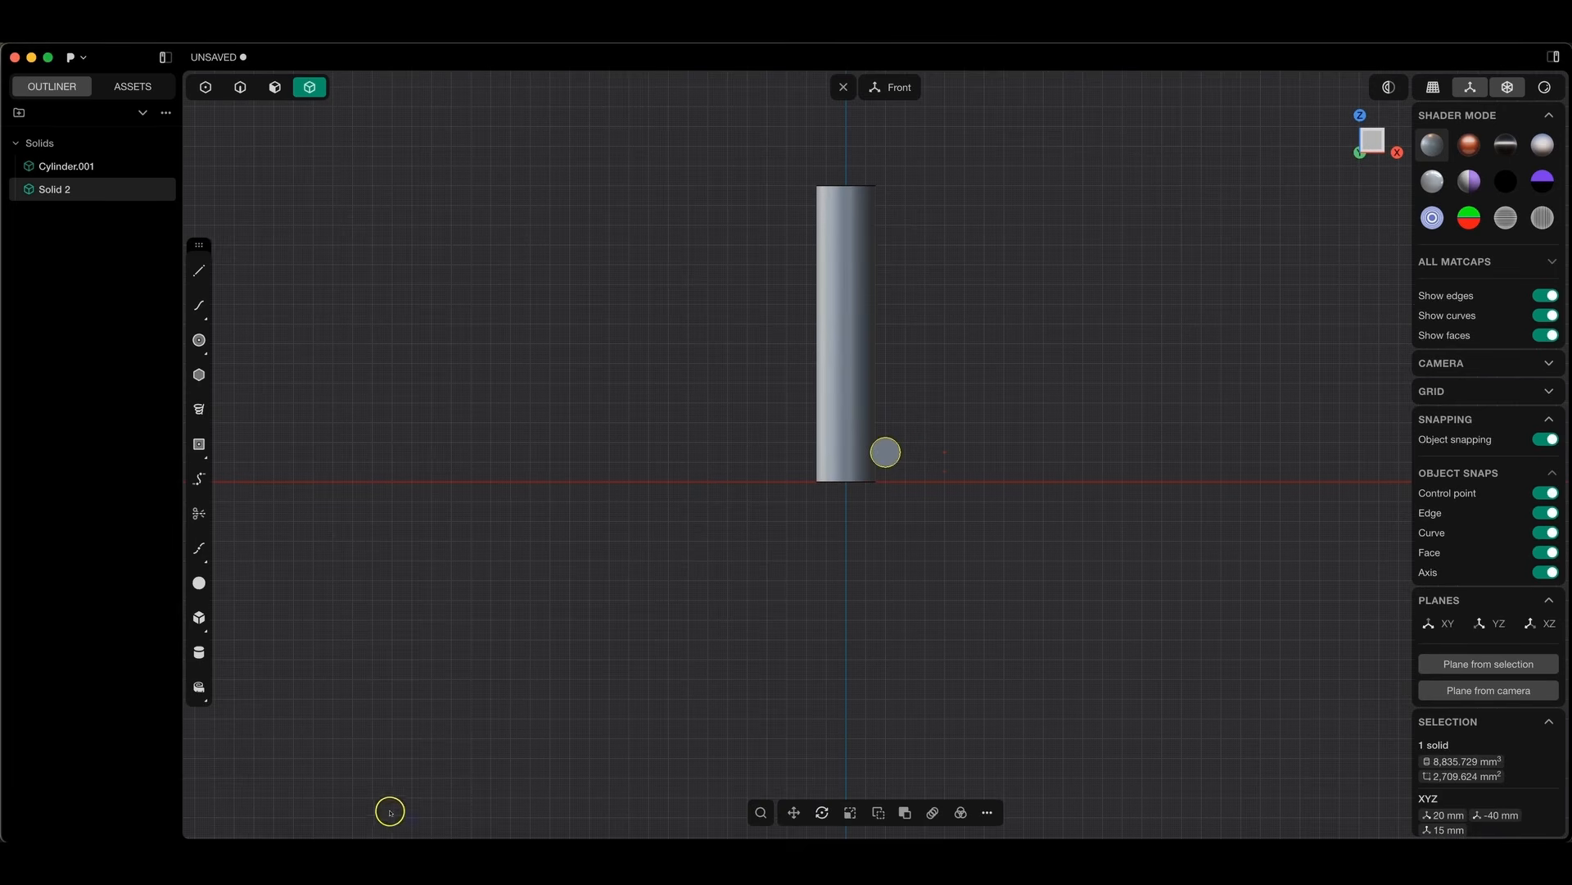
# - Move the small cylinder about 40 mm along Y so it crosses the side of the tall cylinder
pyautogui.click(843, 87)
pyautogui.moveTo(927, 333); pyautogui.dragTo(846, 356, button='middle')
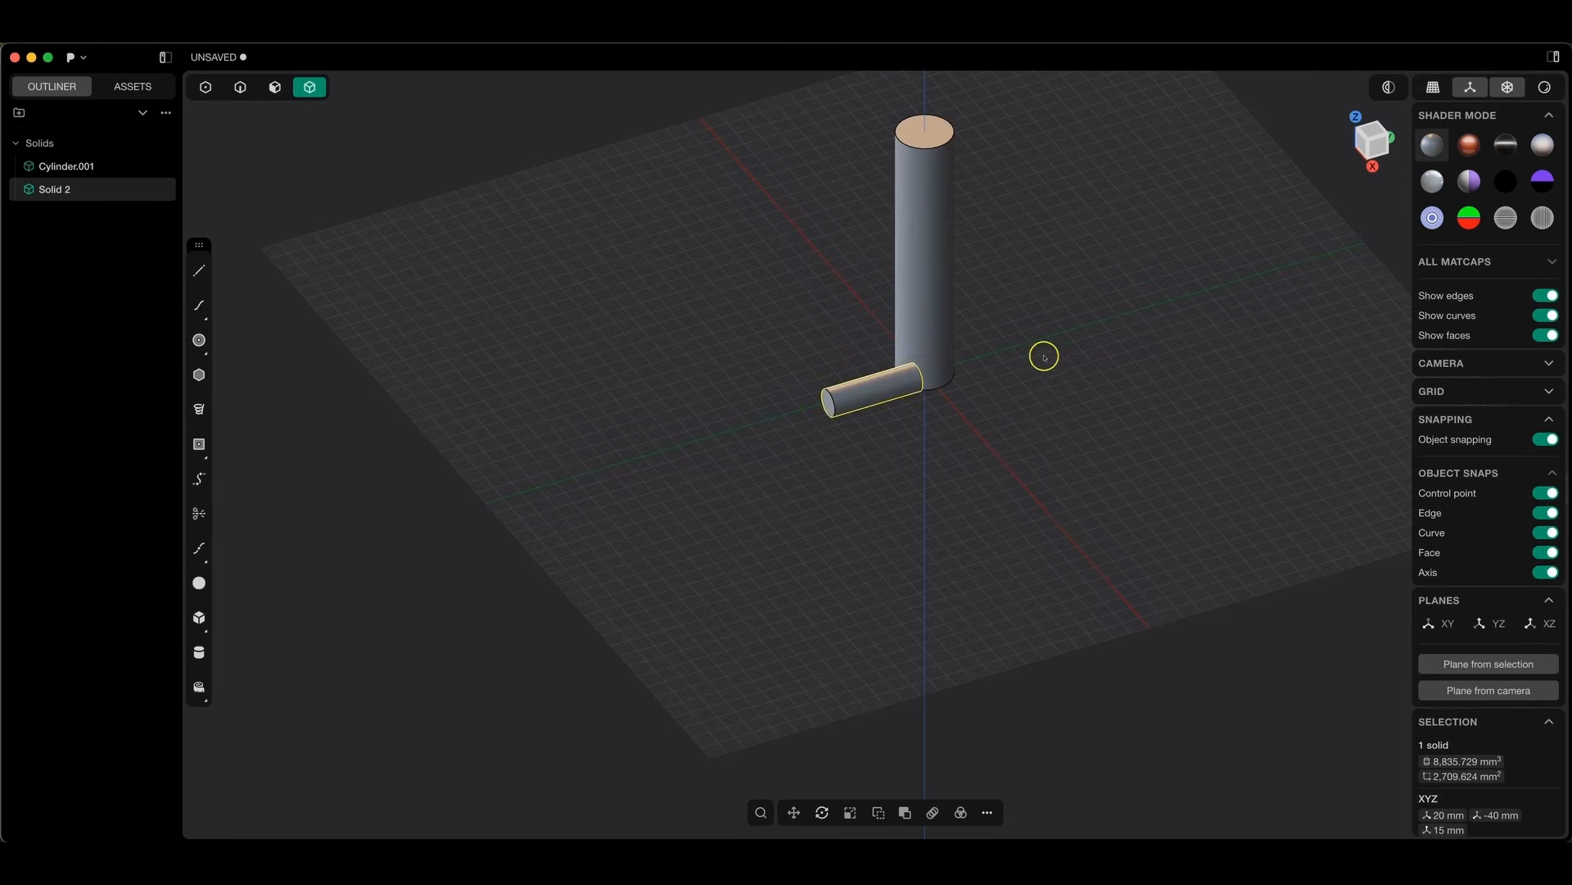
pyautogui.click(793, 811)
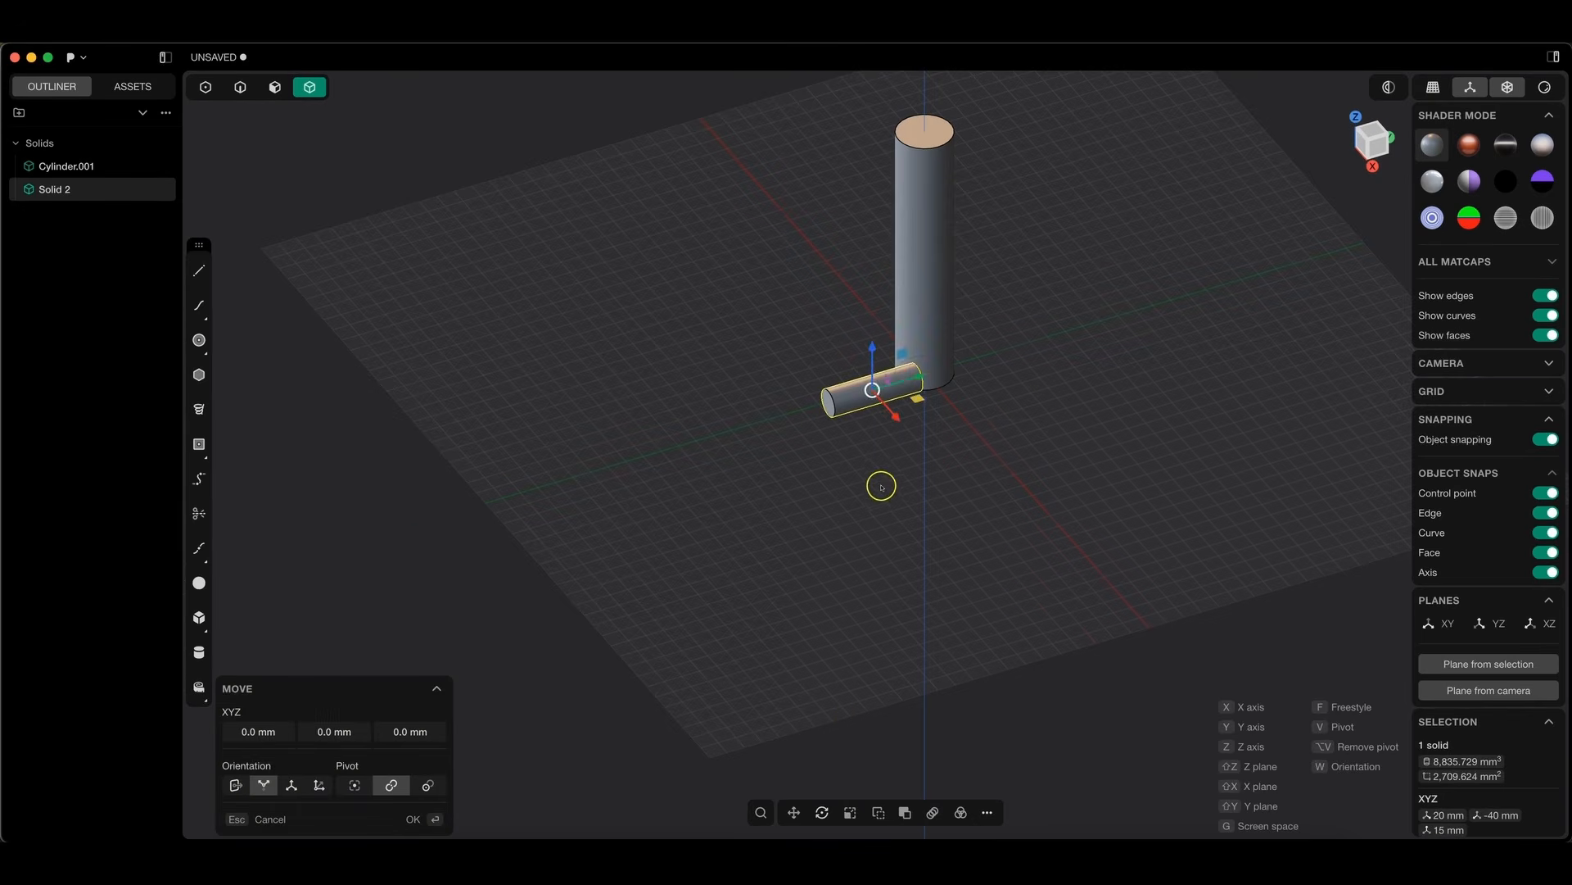
pyautogui.moveTo(924, 384); pyautogui.dragTo(992, 364)
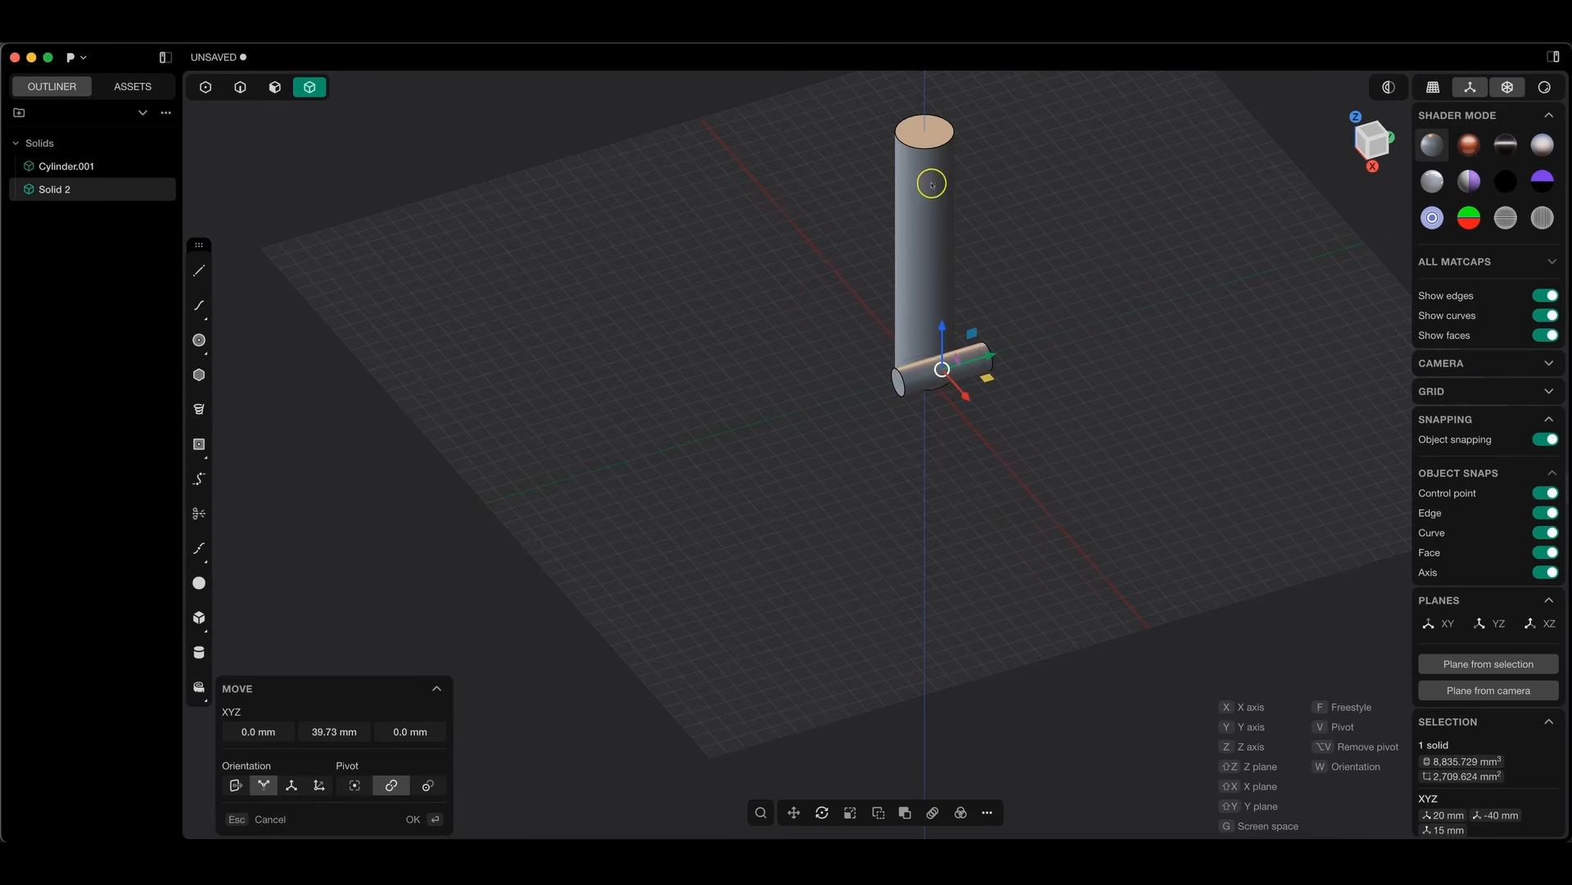
pyautogui.click(412, 819)
# - Subtract the small cylinder from the tall cylinder with a Boolean difference
pyautogui.click(957, 197)
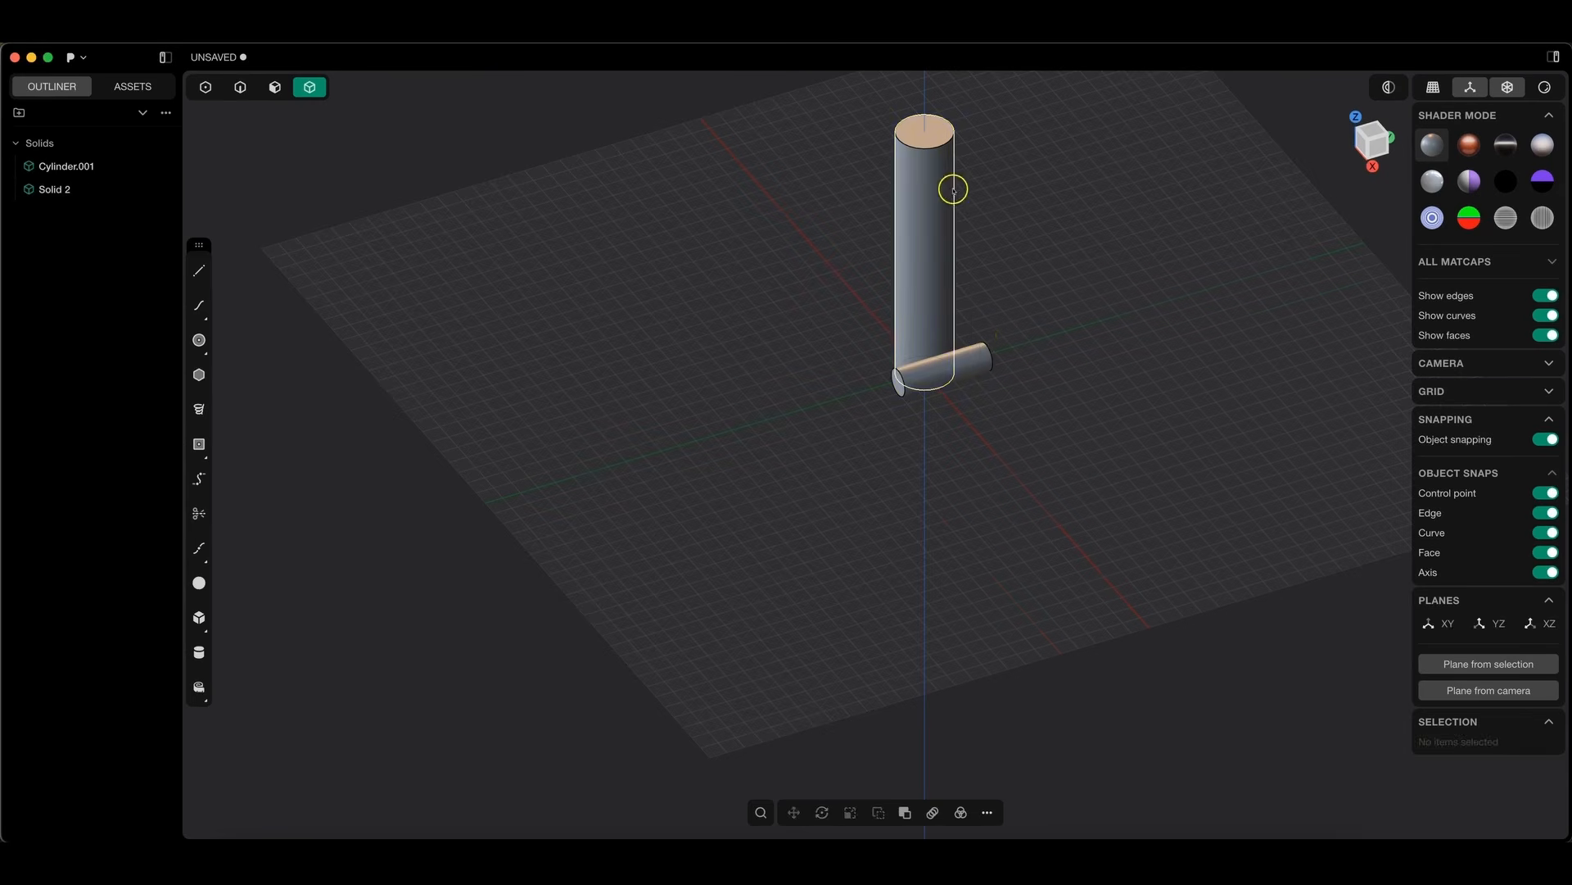
pyautogui.click(937, 238)
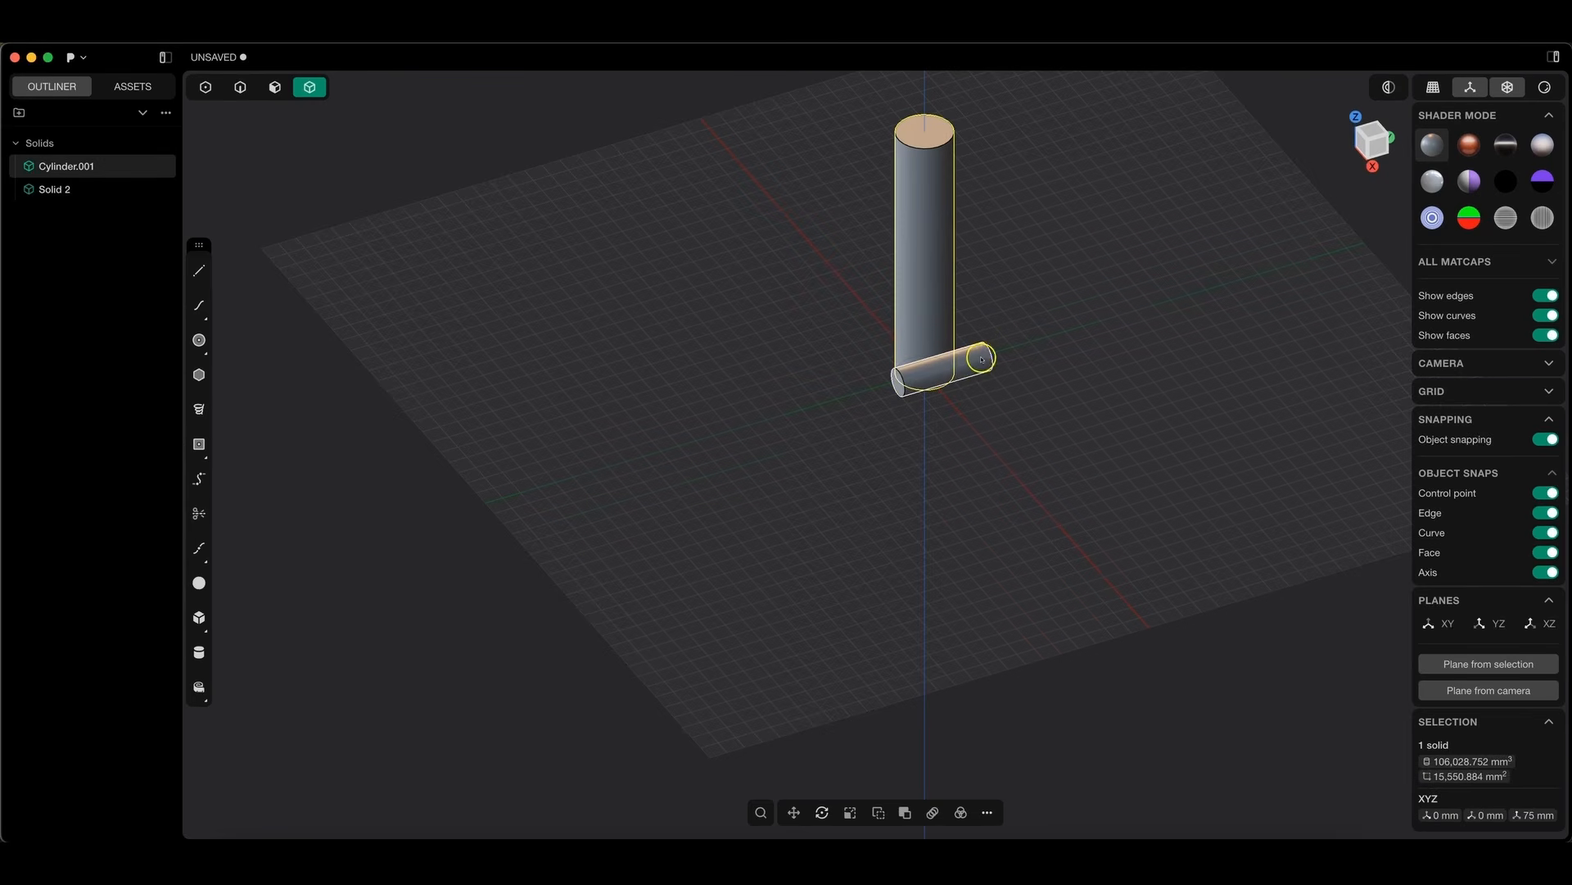
pyautogui.click(974, 362)
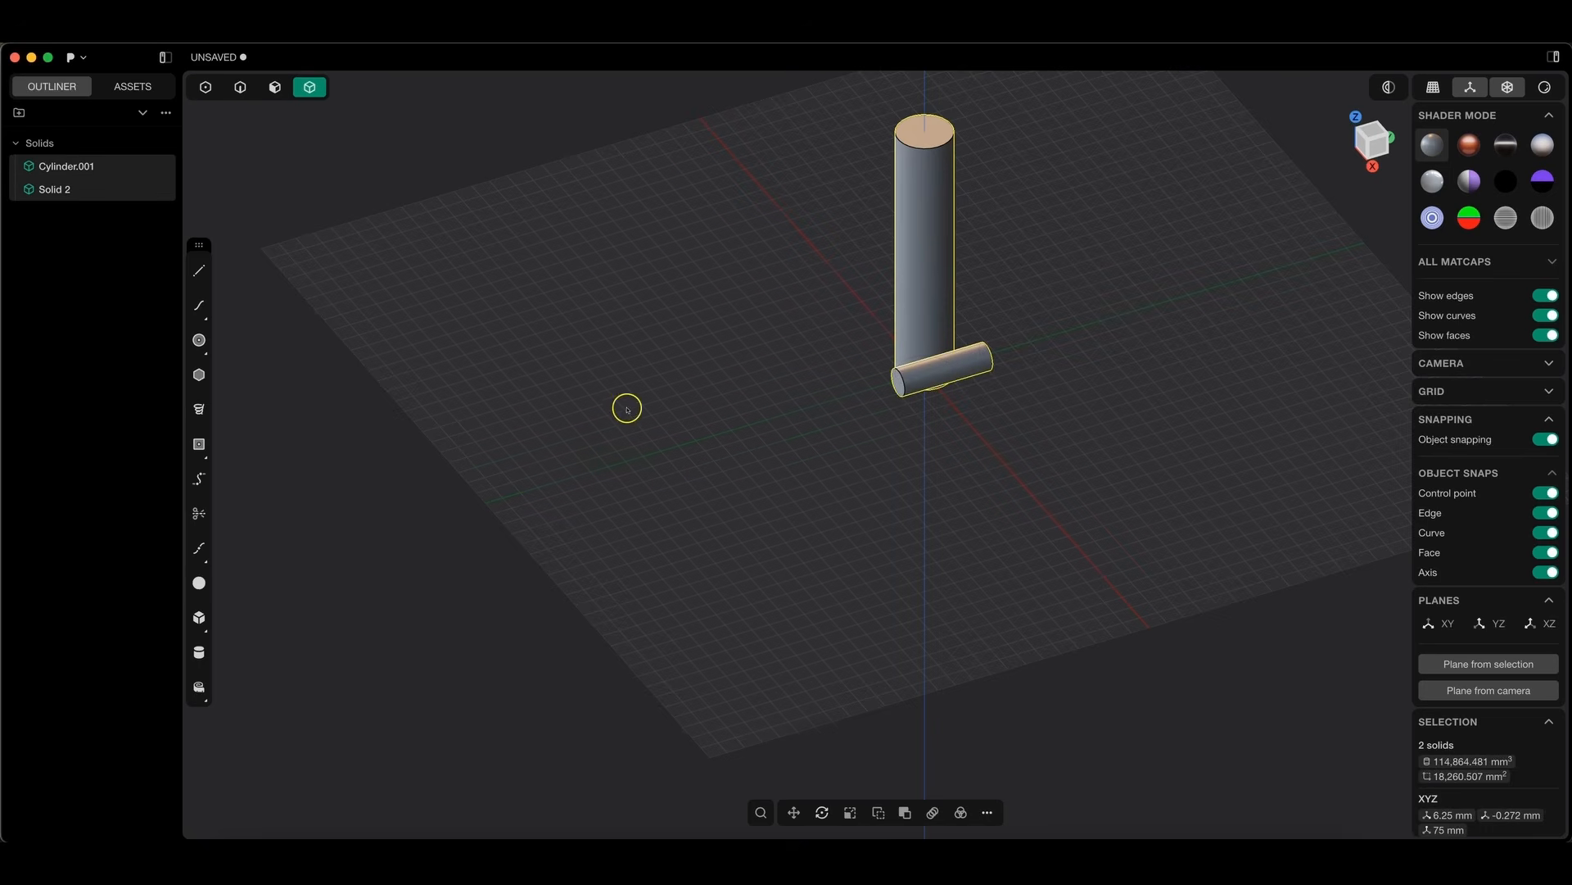
pyautogui.hotkey('ctrl', '-')
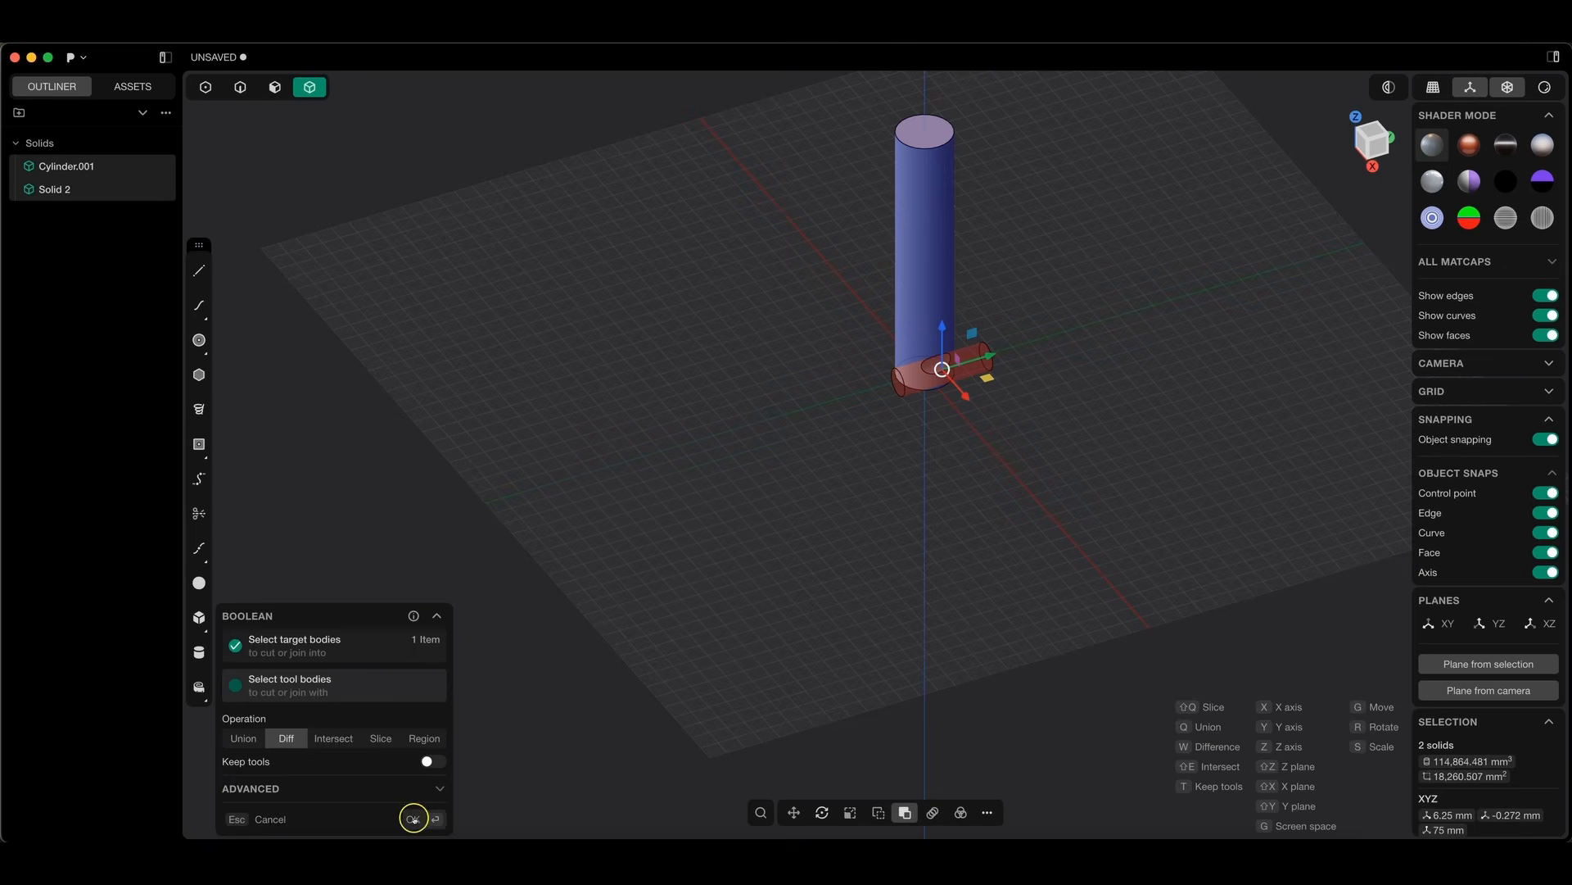
pyautogui.click(414, 819)
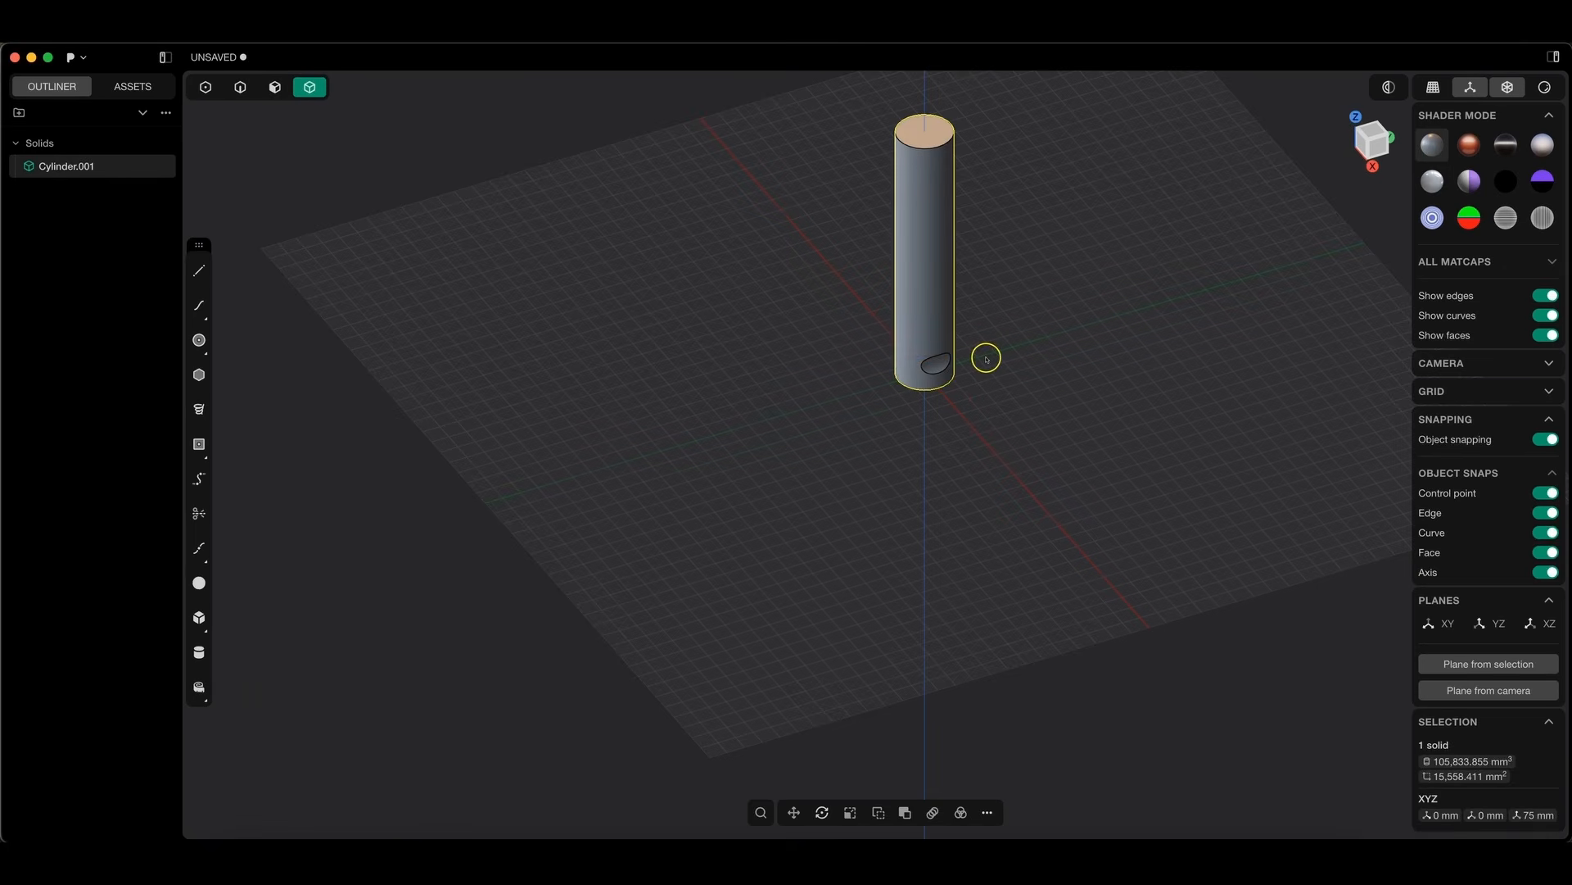
# - Radially array the notch face around the cylinder's centre with 5 copies over 360 degrees
pyautogui.moveTo(980, 359)
pyautogui.mouseDown(button='middle')
pyautogui.moveTo(962, 385)
pyautogui.moveTo(903, 380)
pyautogui.moveTo(941, 355)
pyautogui.moveTo(983, 389)
pyautogui.mouseUp(button='middle')
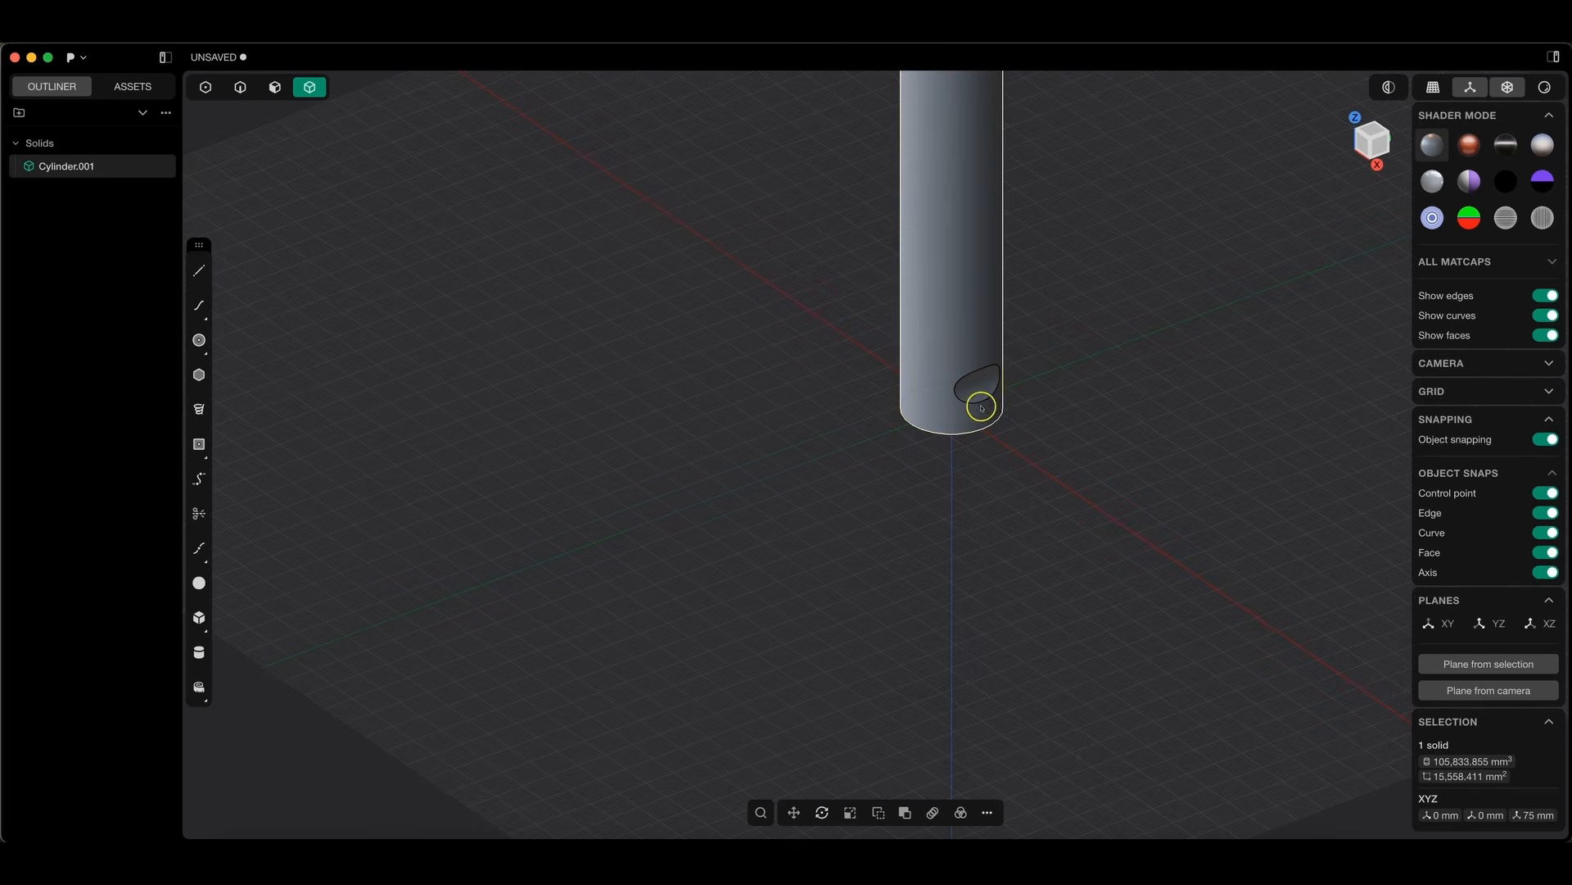
pyautogui.click(277, 94)
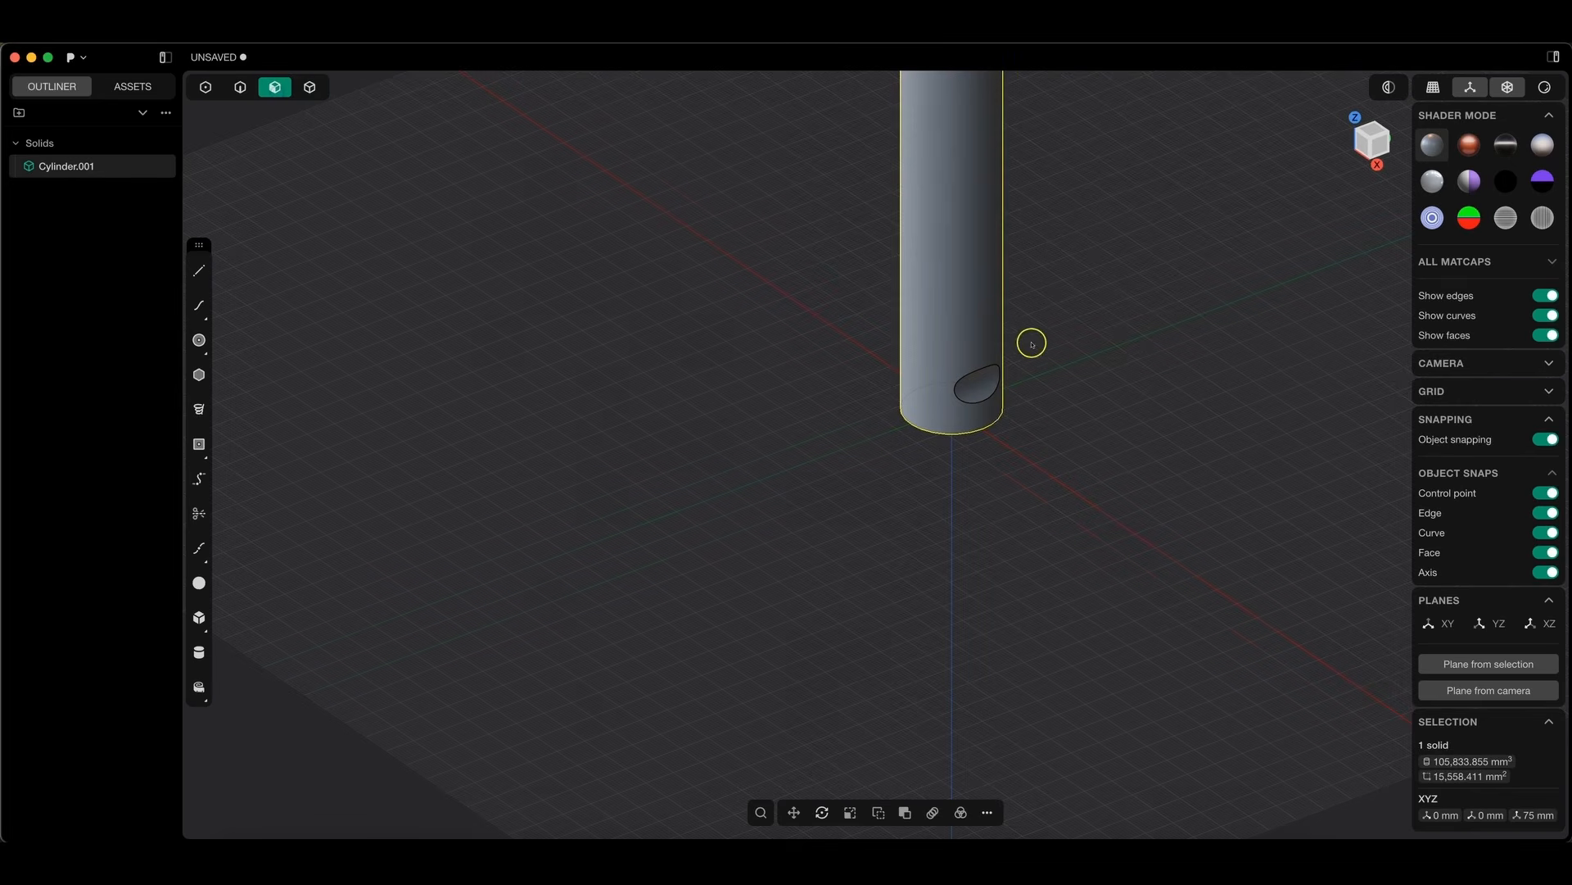
pyautogui.click(977, 384)
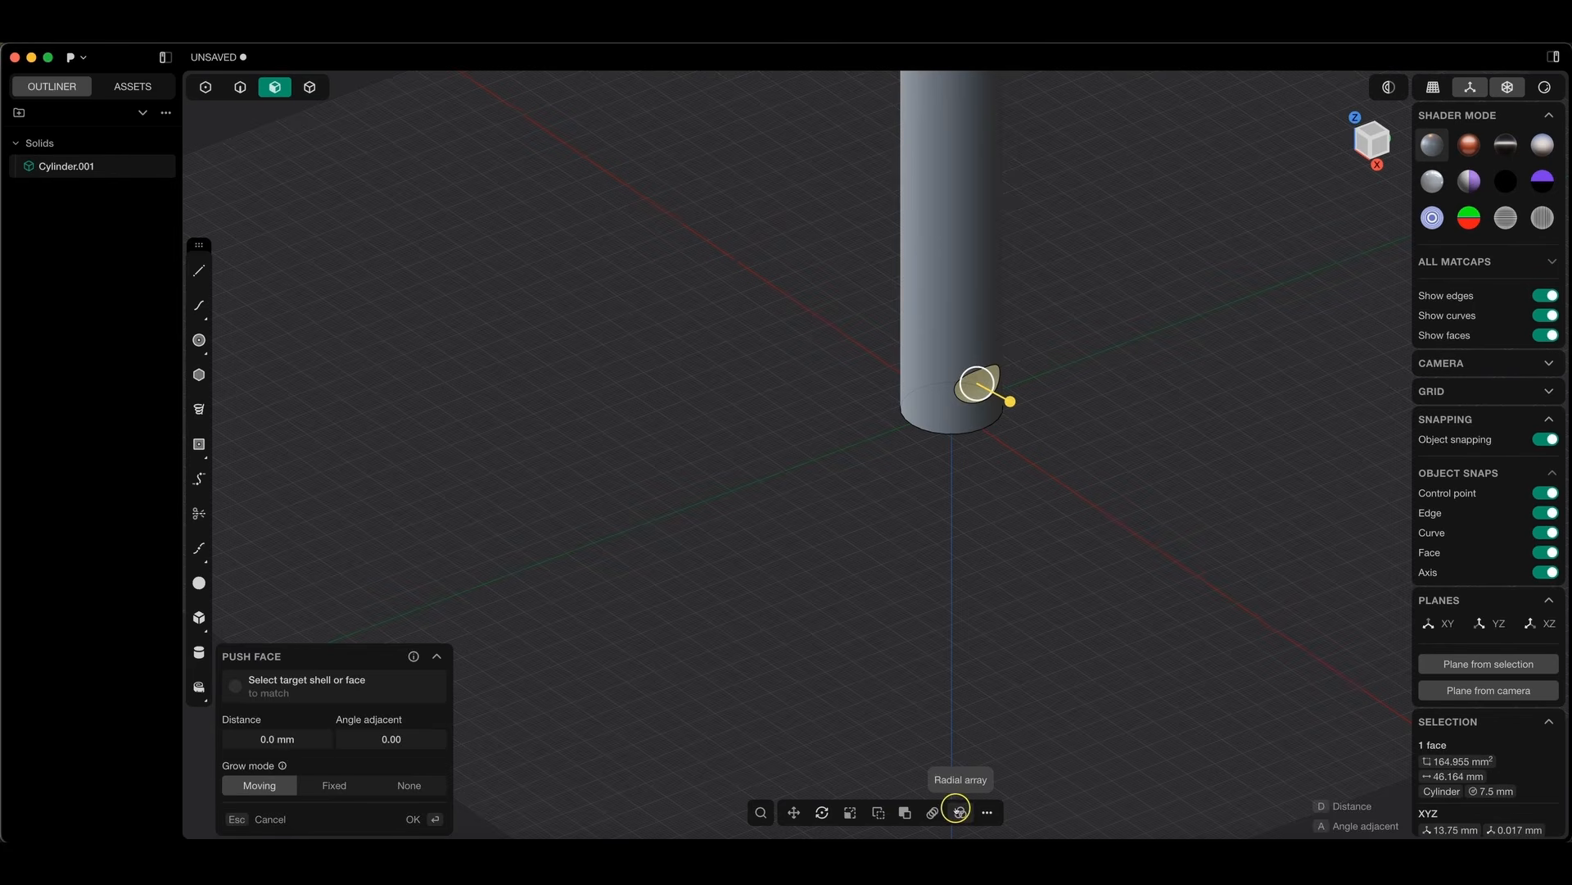
pyautogui.click(956, 811)
pyautogui.click(953, 409)
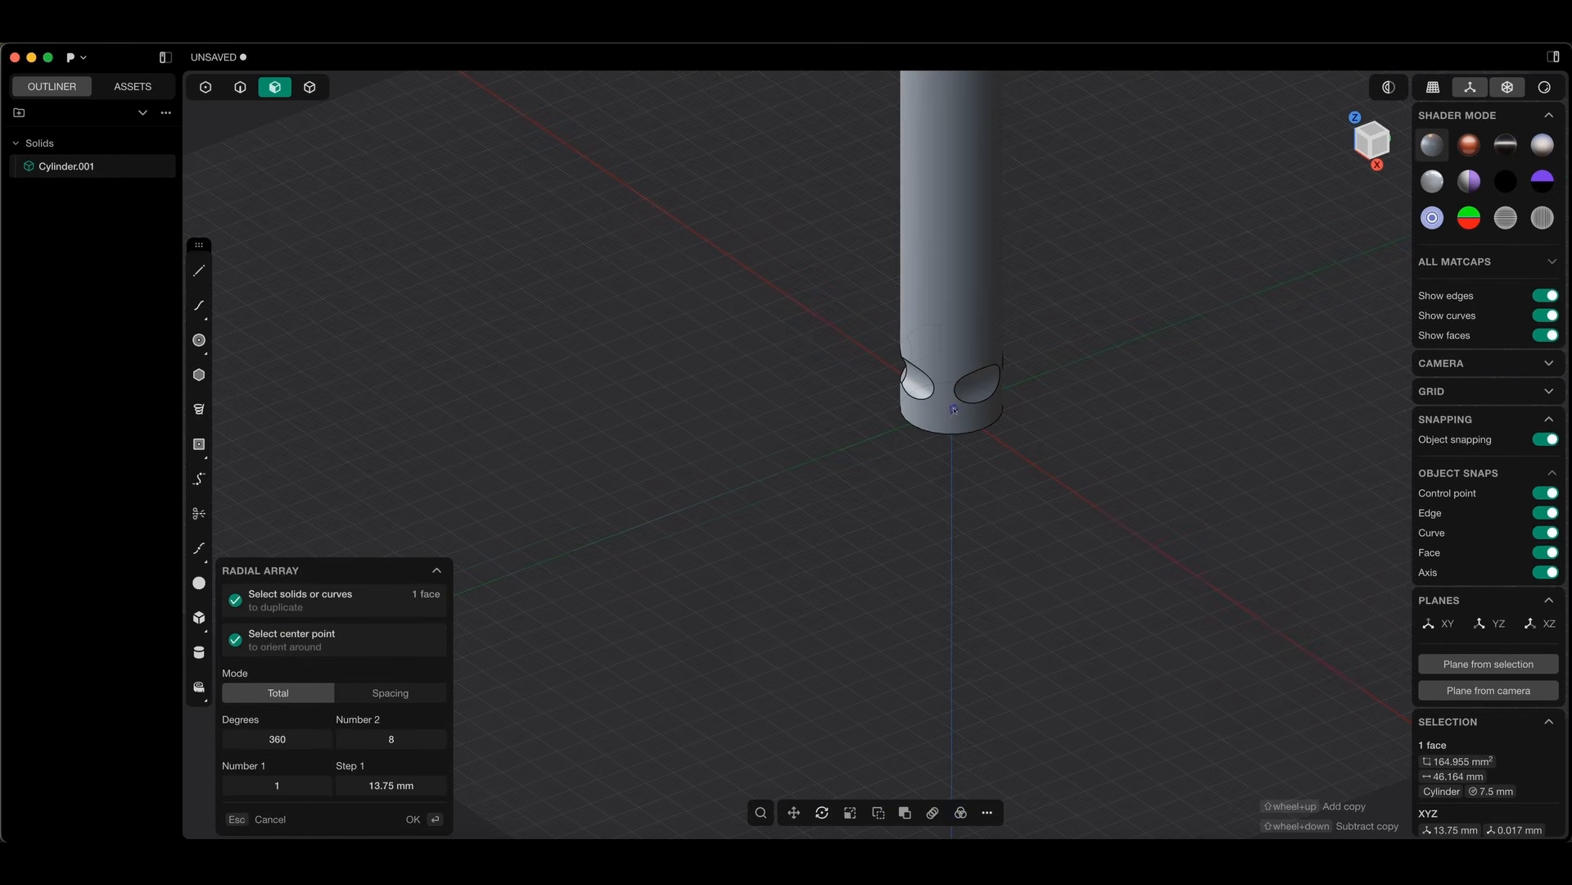
pyautogui.moveTo(400, 739); pyautogui.dragTo(398, 739)
pyautogui.moveTo(1008, 484); pyautogui.dragTo(983, 483, button='middle')
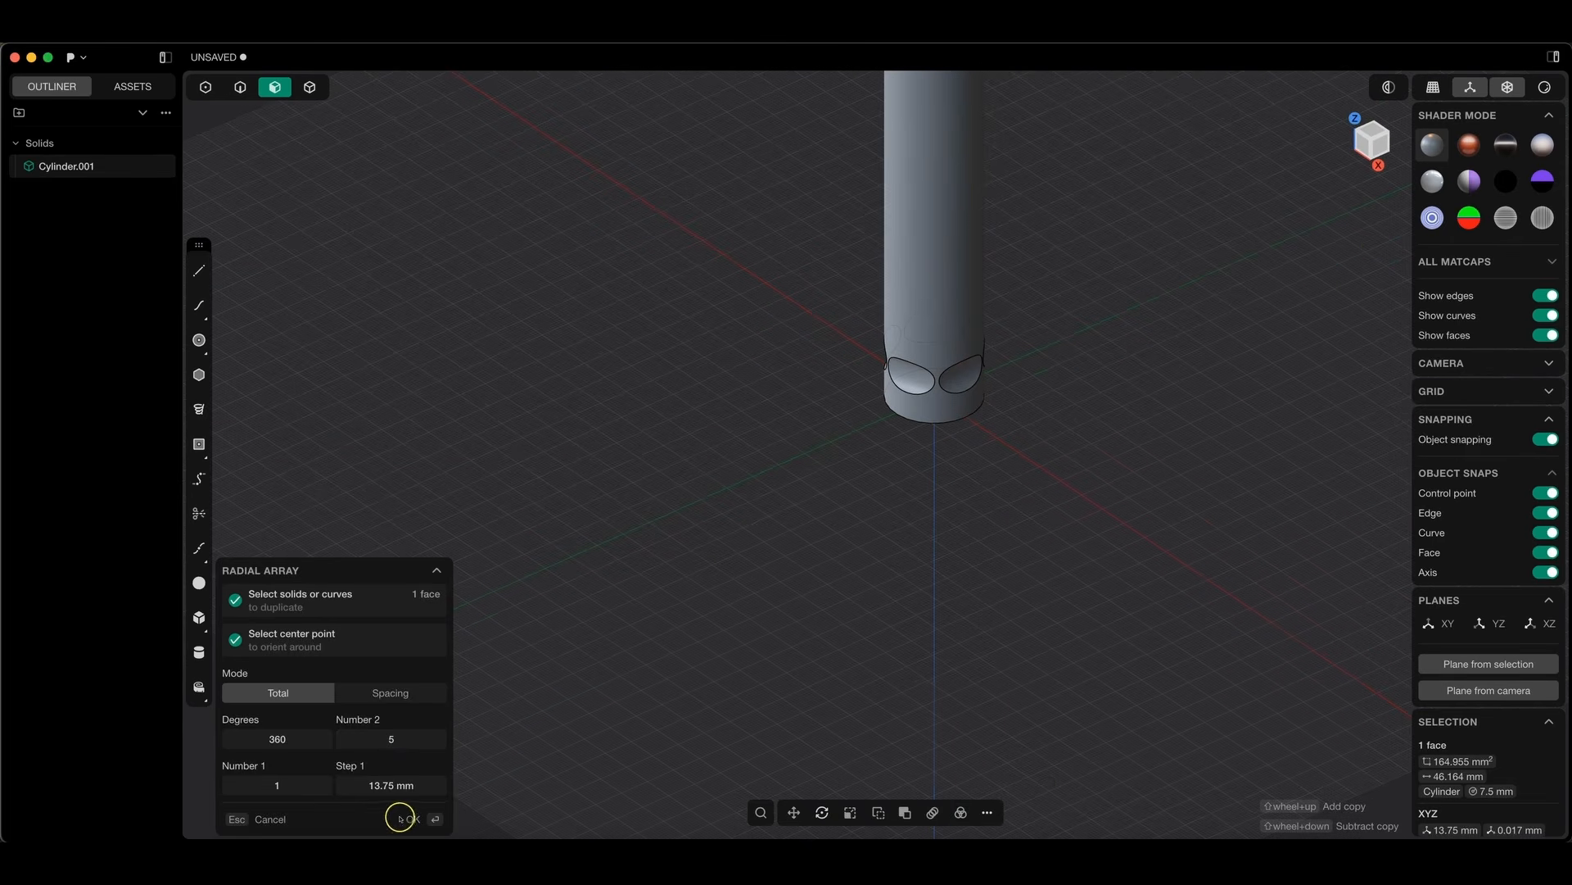
pyautogui.click(414, 819)
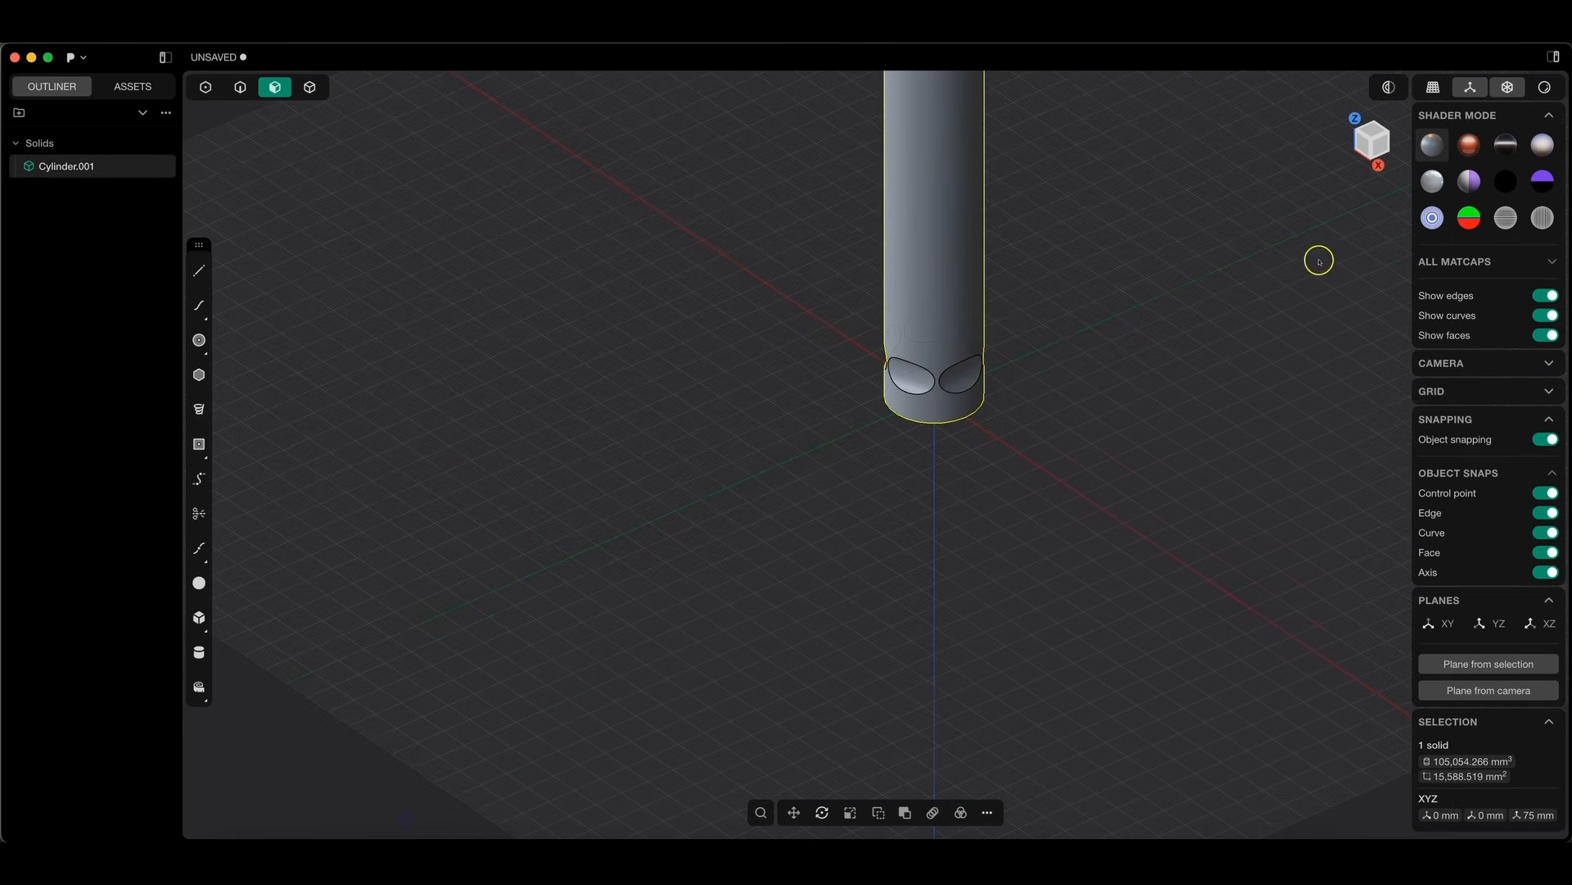
# - Select all five notch faces around the lower end of the cylinder
pyautogui.click(954, 375)
pyautogui.click(906, 382)
pyautogui.moveTo(912, 456); pyautogui.dragTo(1136, 482, button='middle')
pyautogui.click(570, 538)
pyautogui.moveTo(674, 618); pyautogui.dragTo(641, 674, button='middle')
pyautogui.click(642, 675)
pyautogui.moveTo(748, 665); pyautogui.dragTo(741, 745, button='middle')
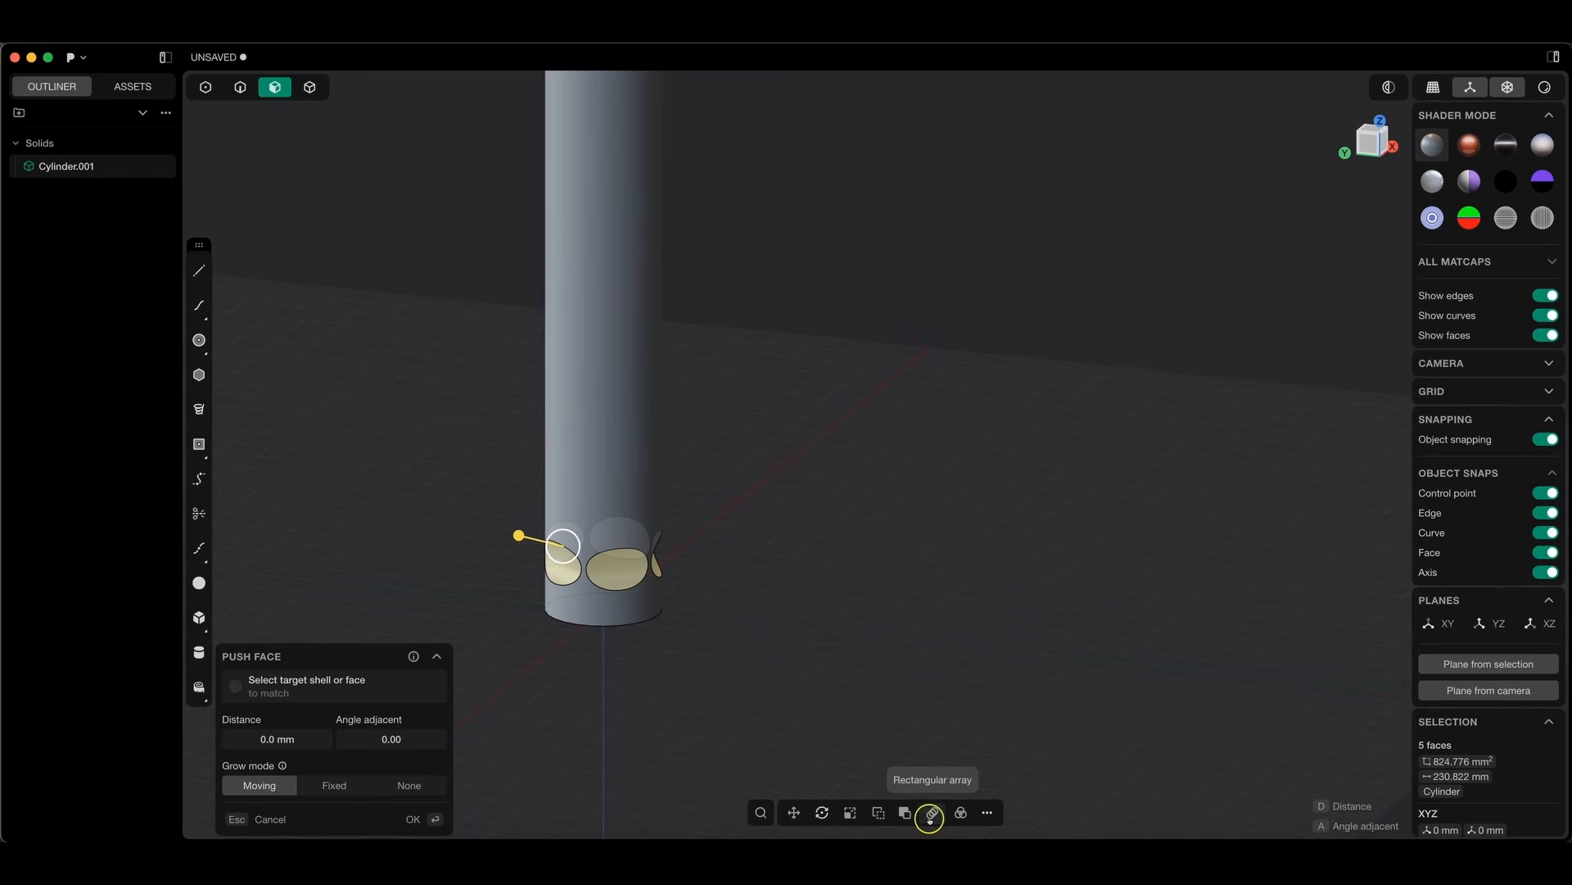
# - Rectangularly array the five notch faces up the cylinder's axis, with 10 copies over a 120 mm extent
pyautogui.click(1366, 144)
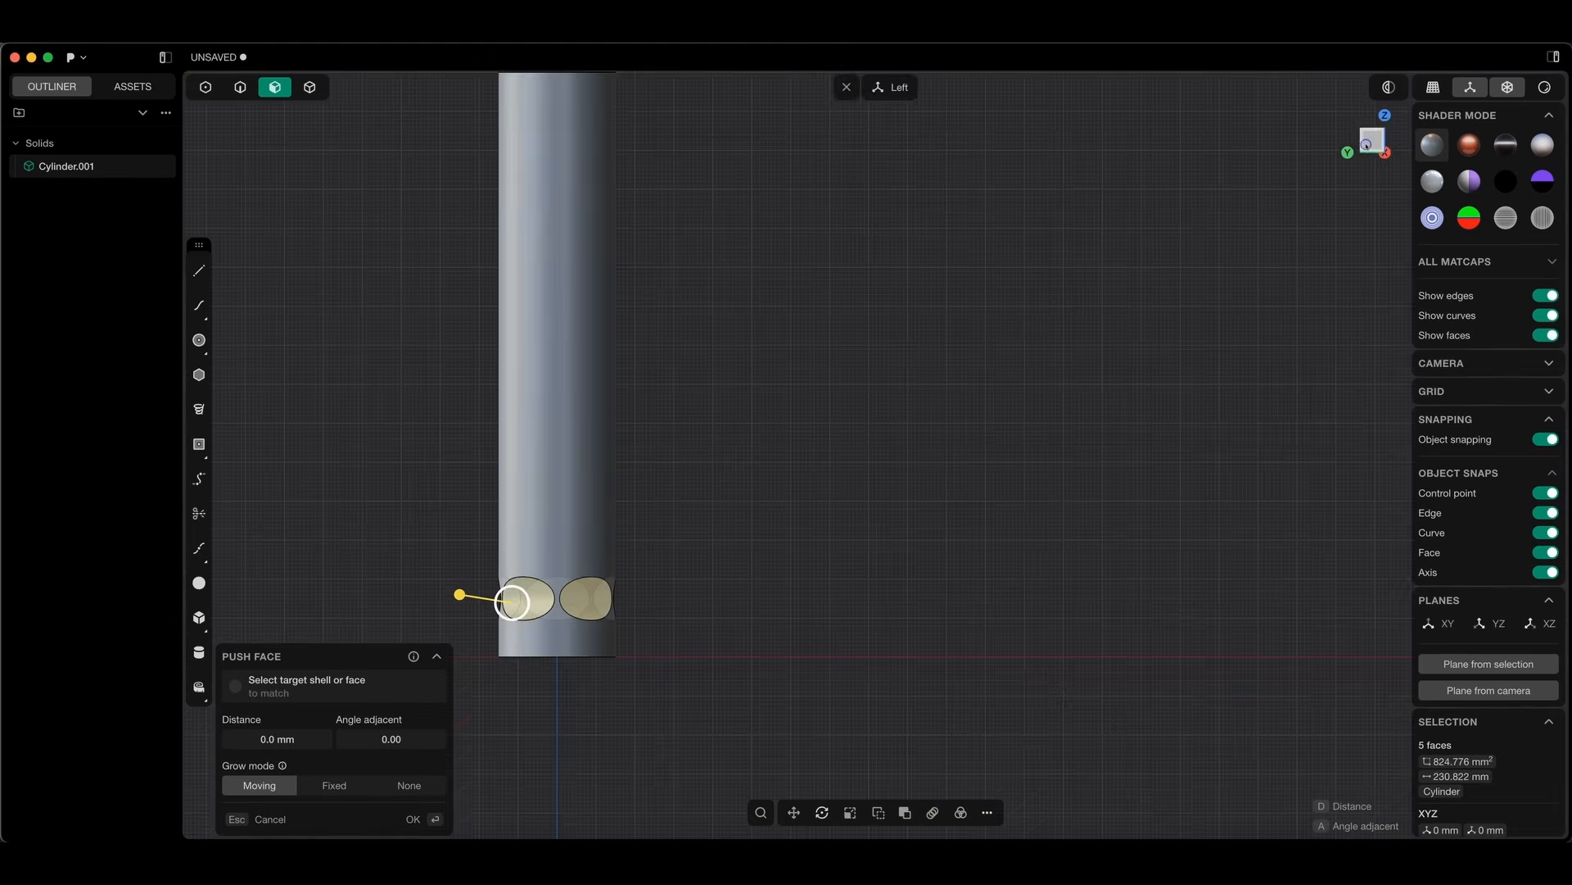
pyautogui.scroll(-2, 1182, 407)
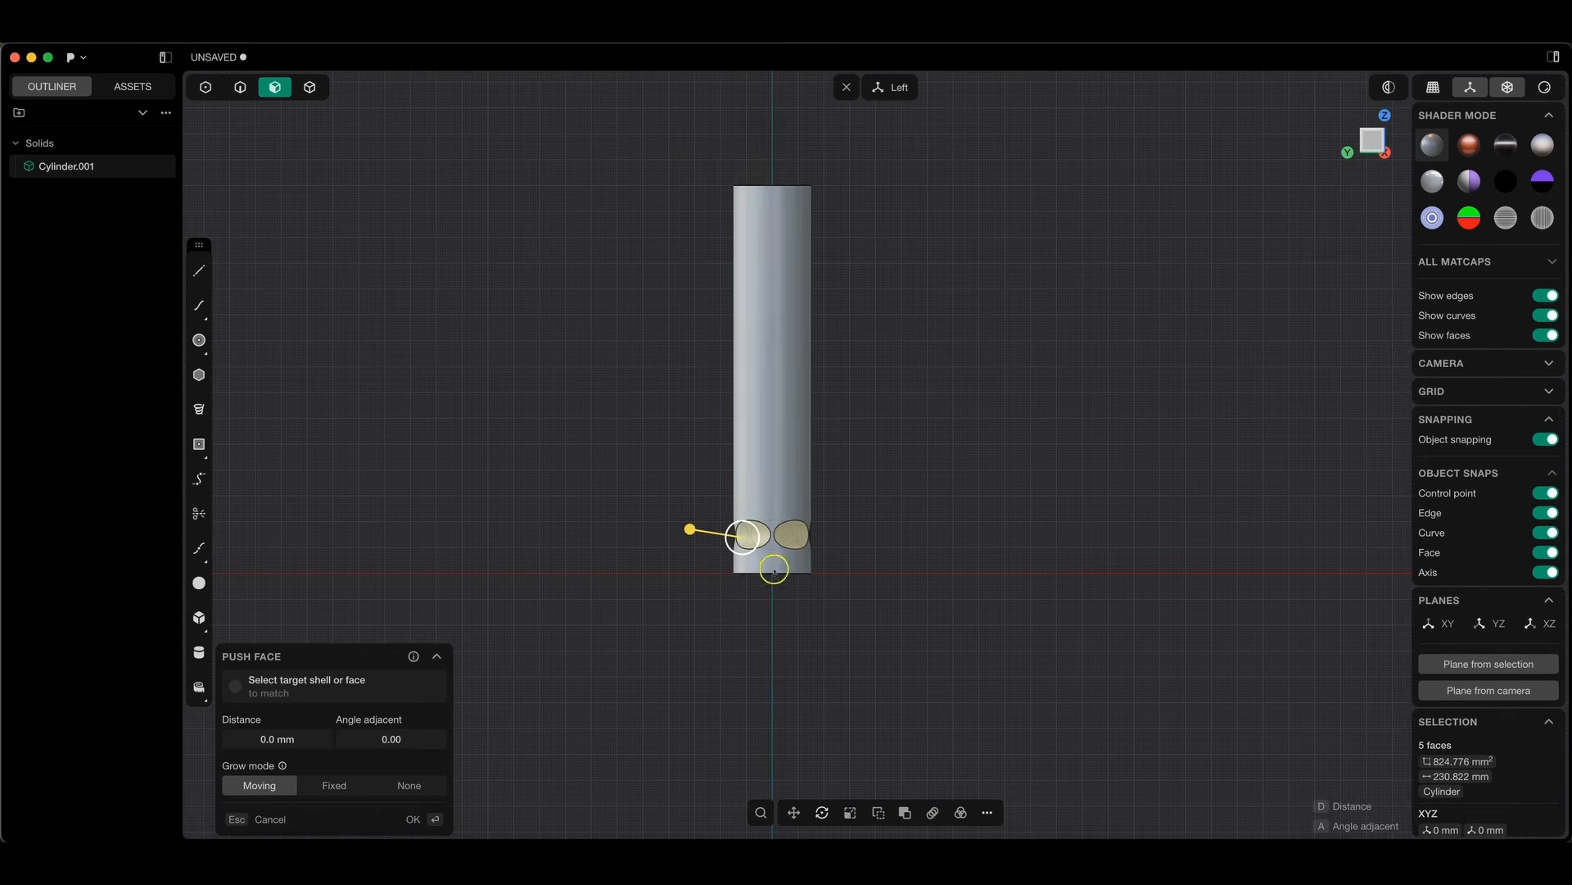
pyautogui.click(932, 811)
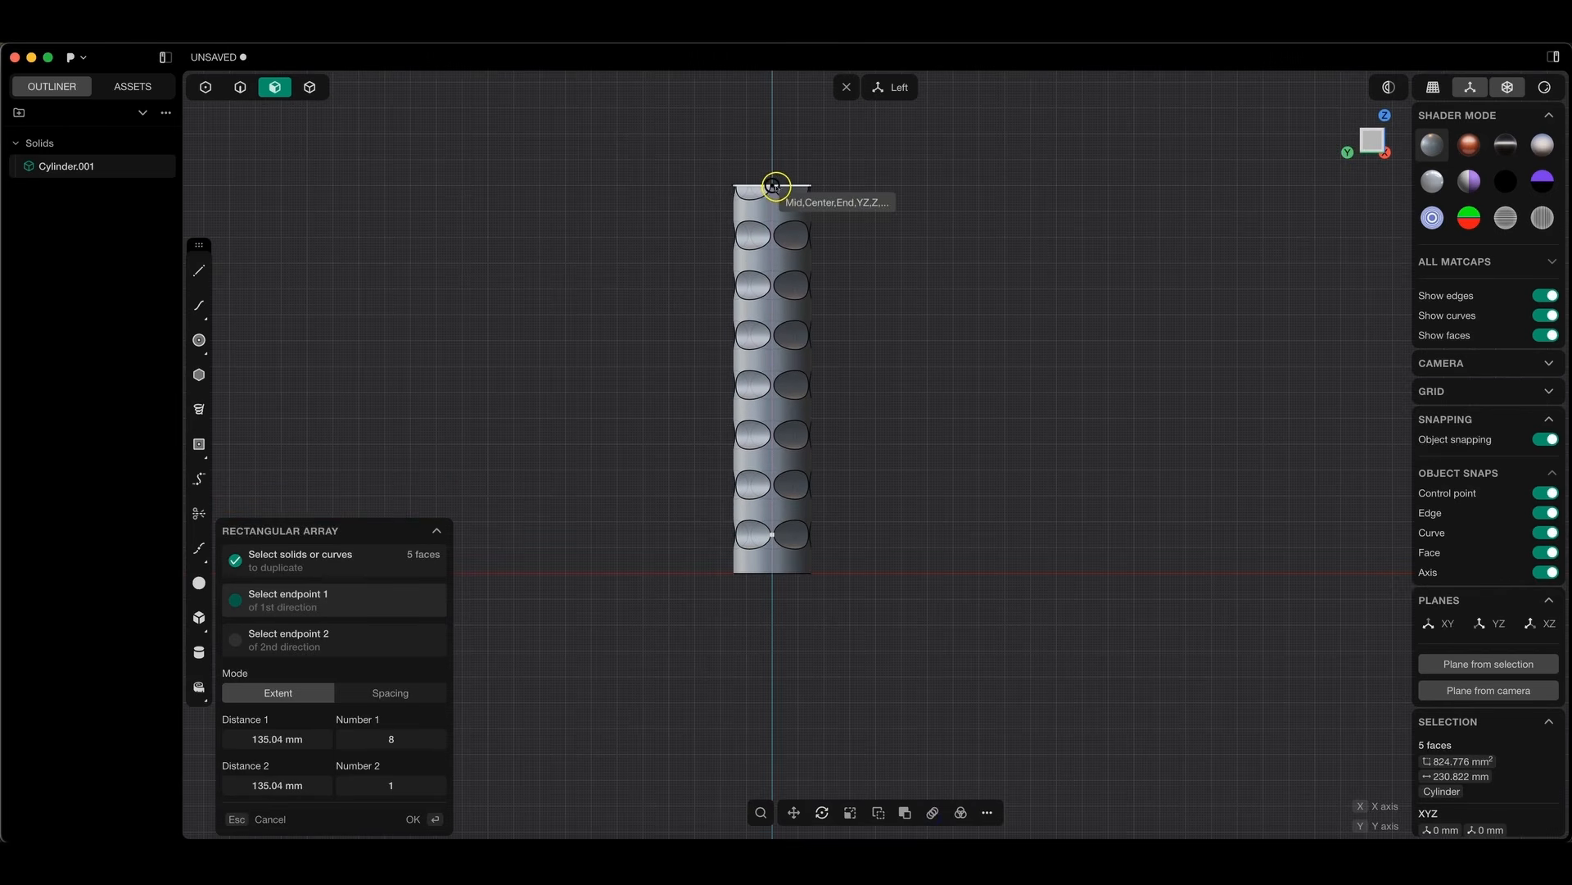
pyautogui.click(774, 185)
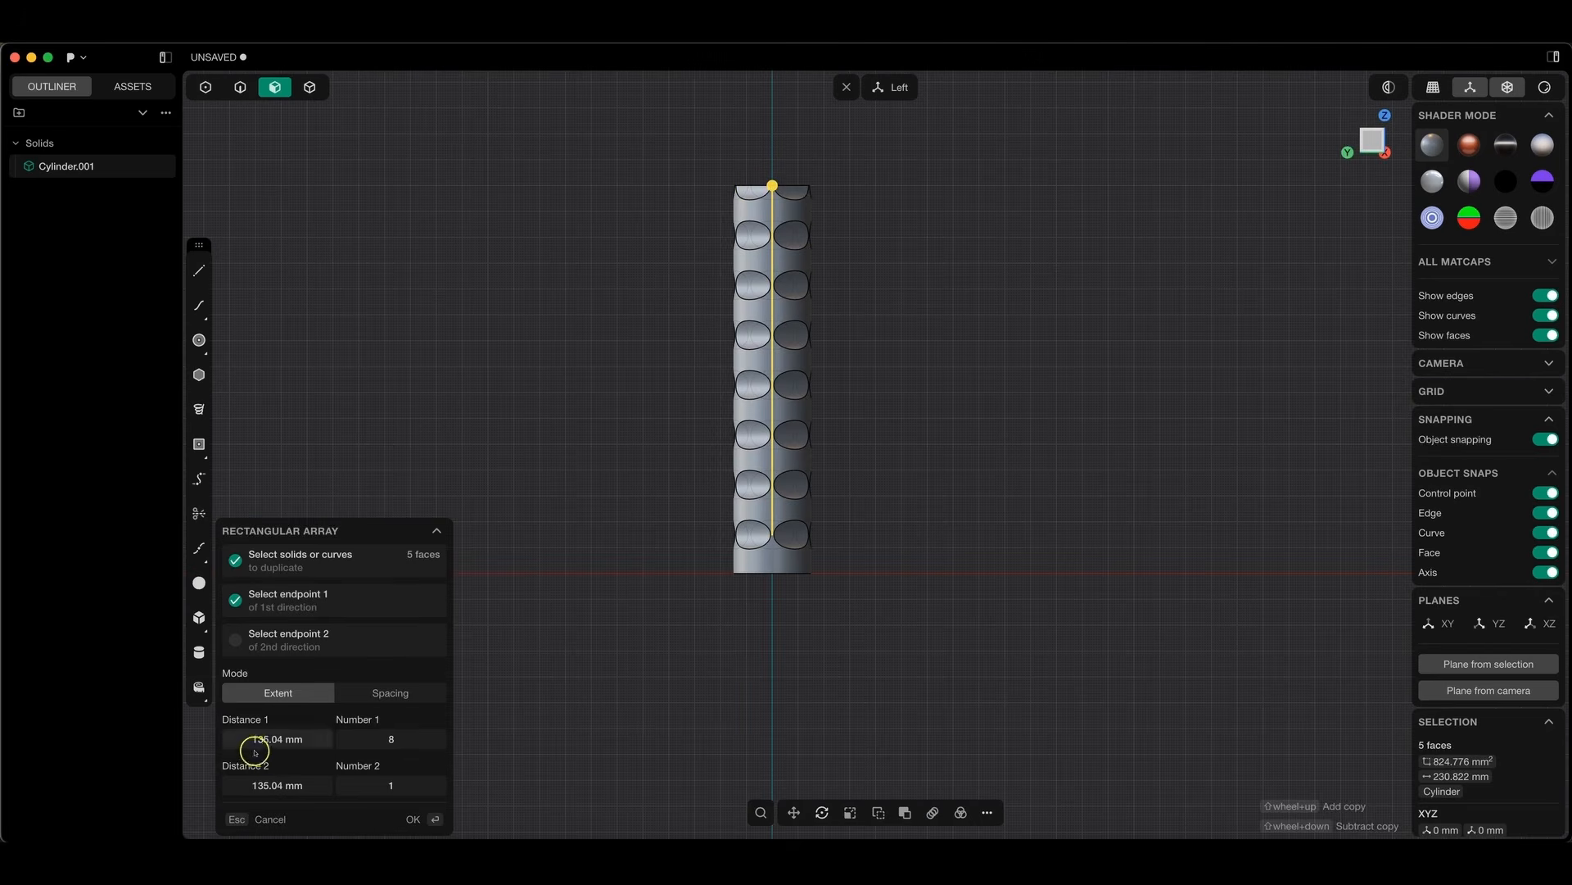
pyautogui.click(326, 743)
pyautogui.write('1')
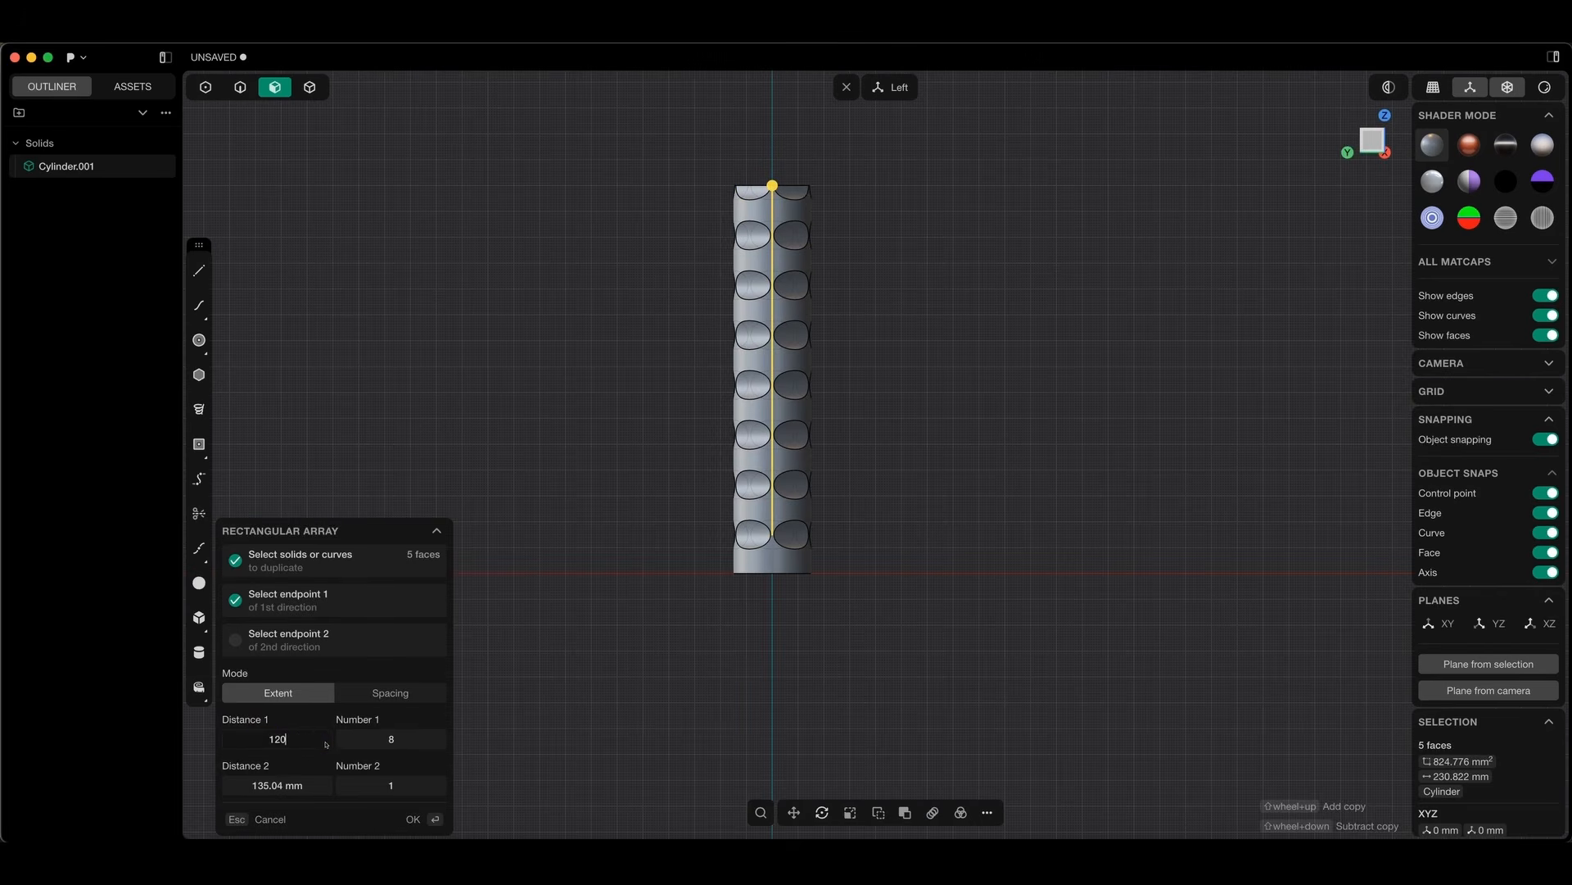
pyautogui.write('20')
pyautogui.press('Return')
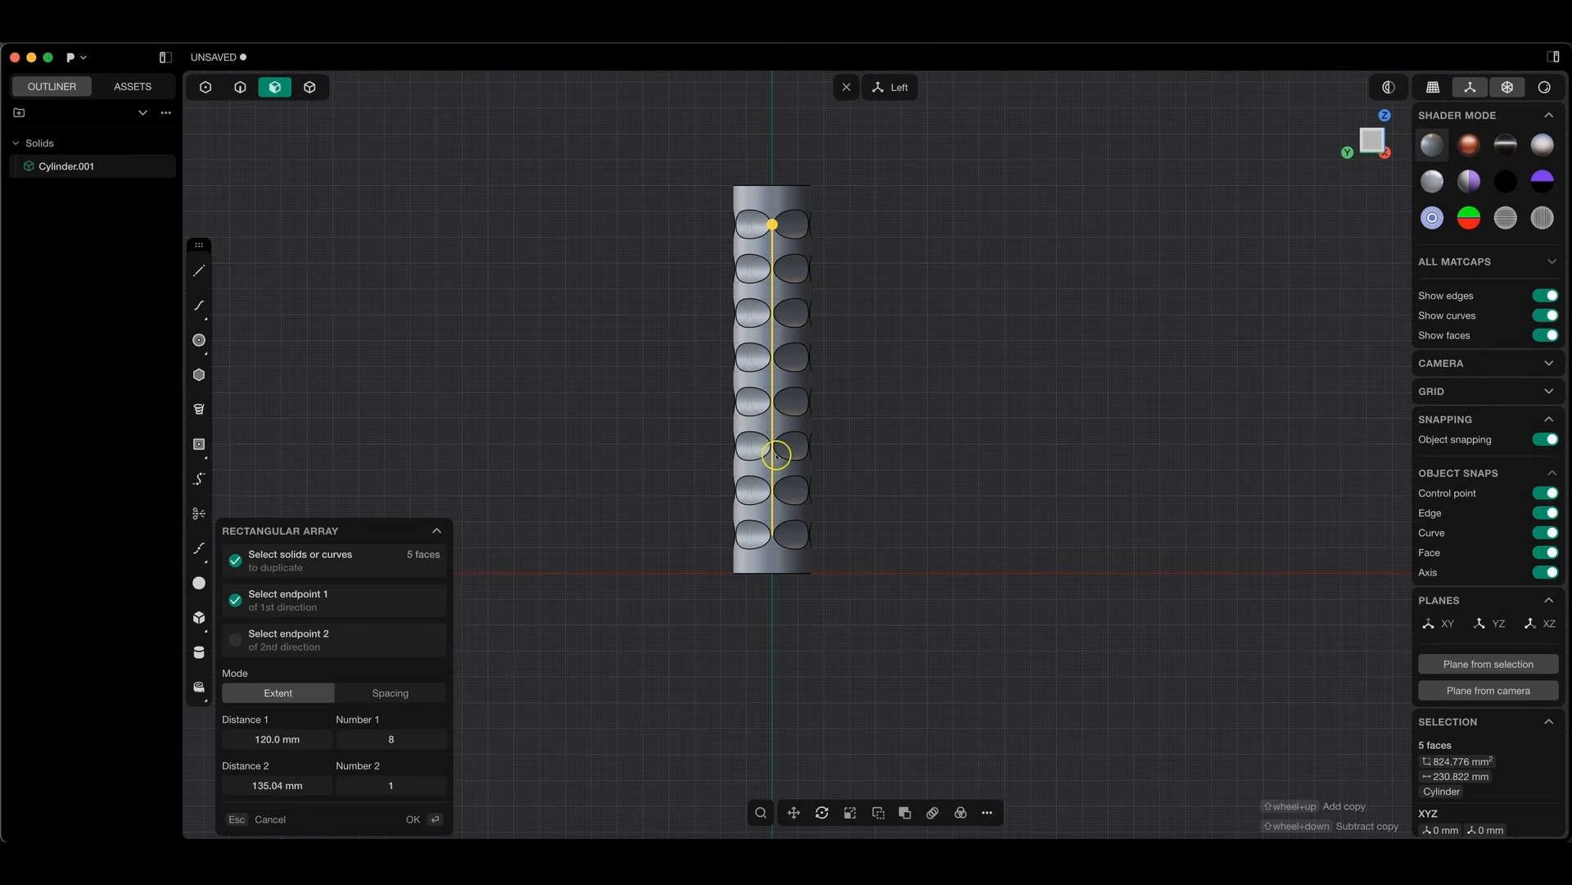
pyautogui.moveTo(396, 742); pyautogui.dragTo(393, 741)
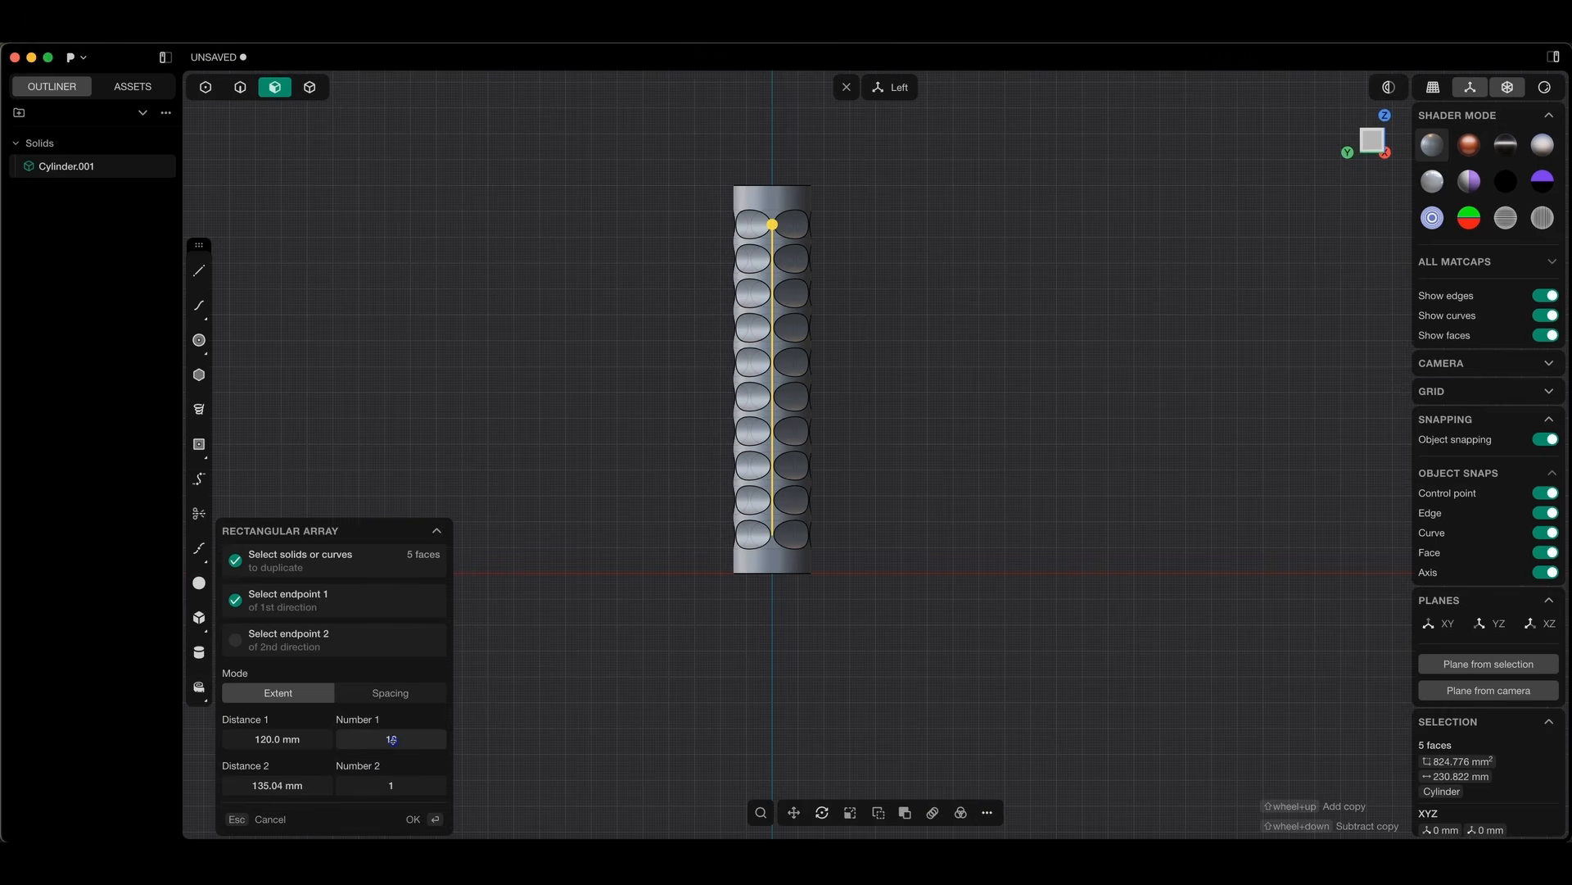
pyautogui.click(418, 819)
pyautogui.click(846, 98)
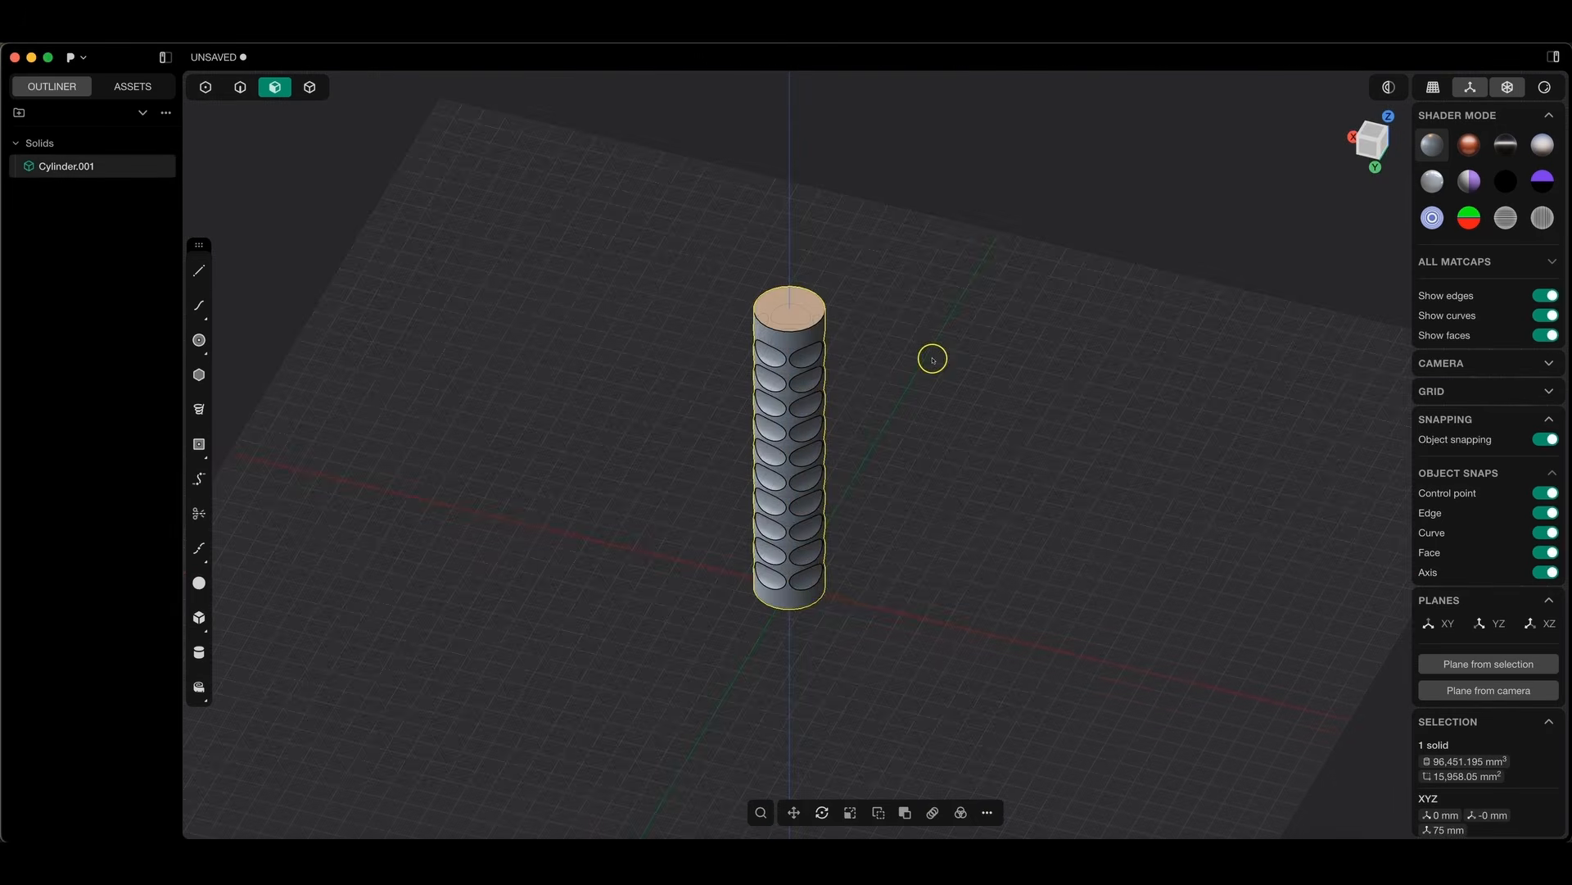